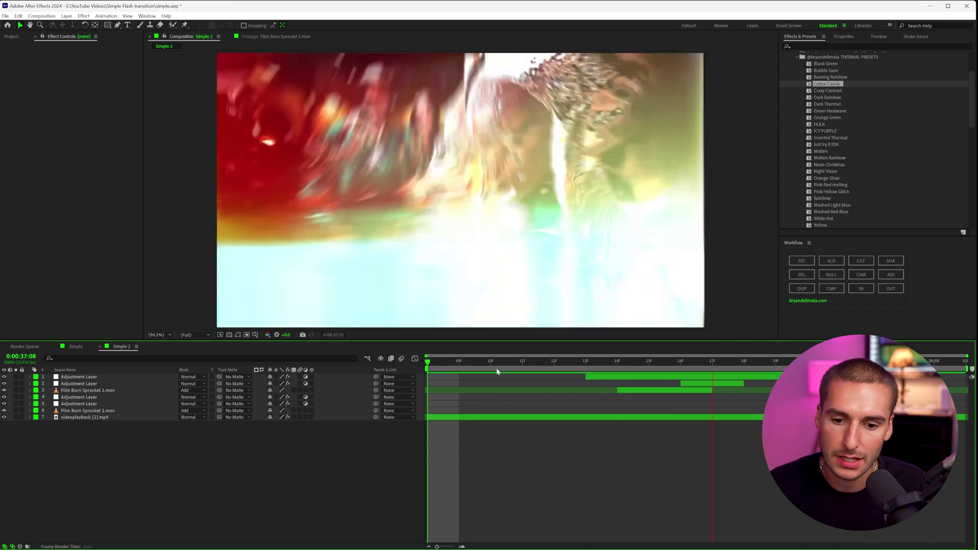
# - Scrub through the finished transition around the cut in the Simple 2 composition and play it back
pyautogui.moveTo(565, 363); pyautogui.dragTo(704, 376)
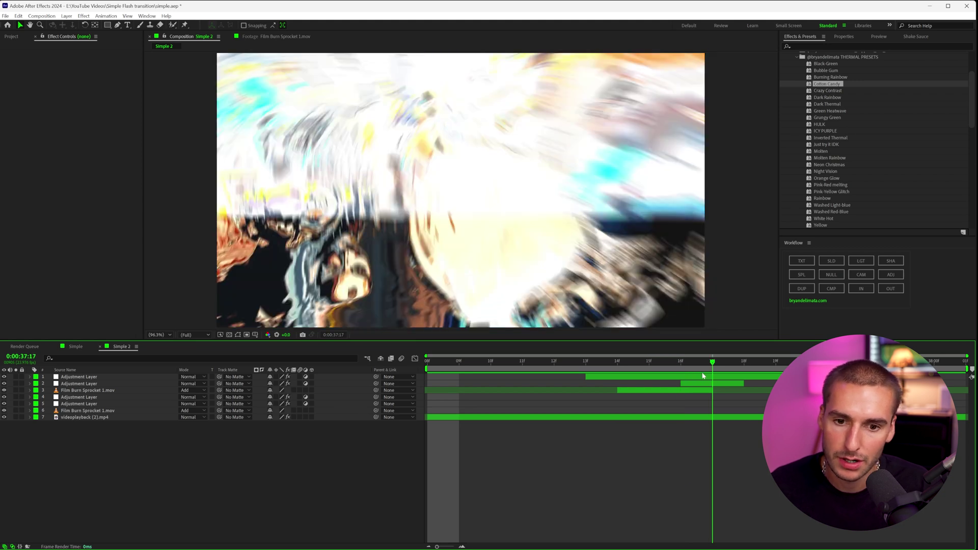
pyautogui.moveTo(713, 362); pyautogui.dragTo(737, 363)
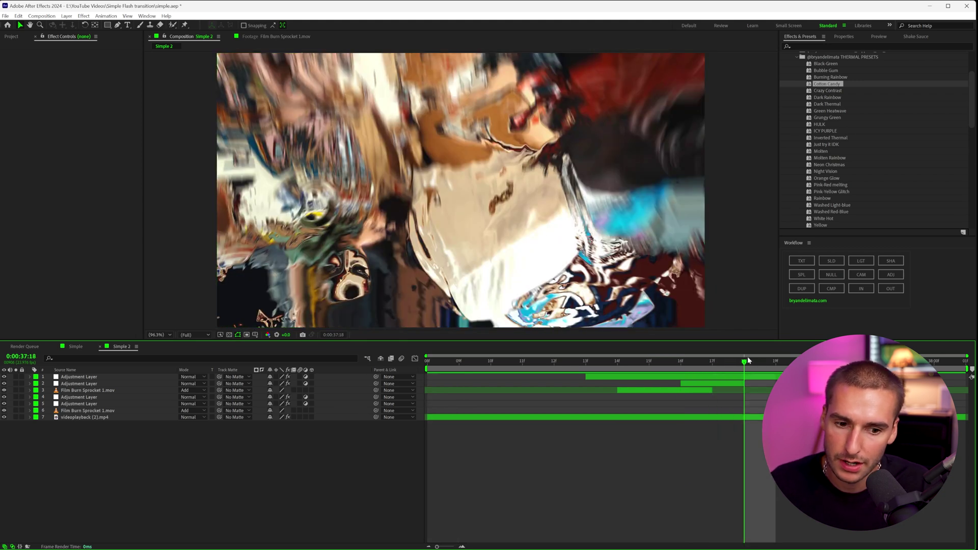
pyautogui.moveTo(745, 363); pyautogui.dragTo(733, 383)
pyautogui.press('space')
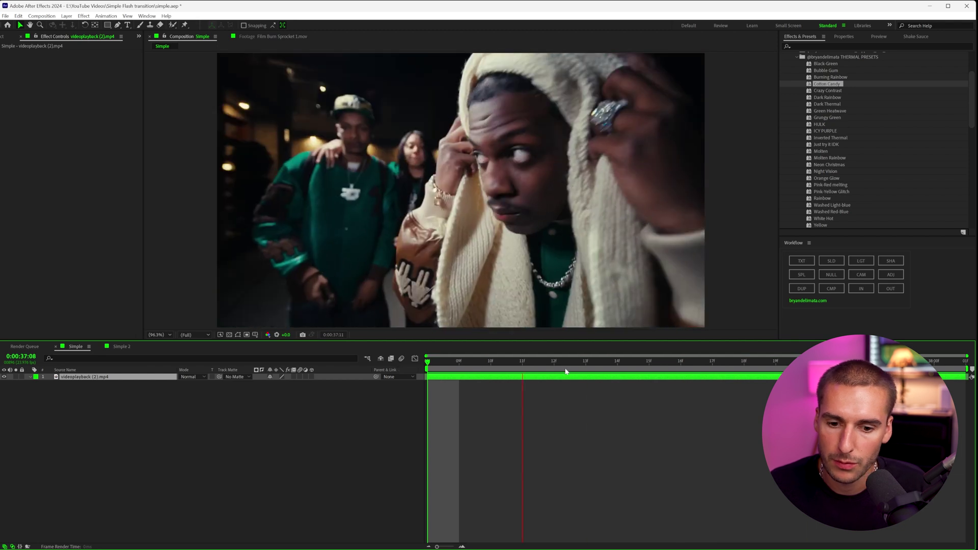
# - In the Simple composition, go to the cut at 0:00:37:17 and apply the Displacer Pro effect to the videoplayback (2).mp4 layer
pyautogui.moveTo(578, 364); pyautogui.dragTo(713, 364)
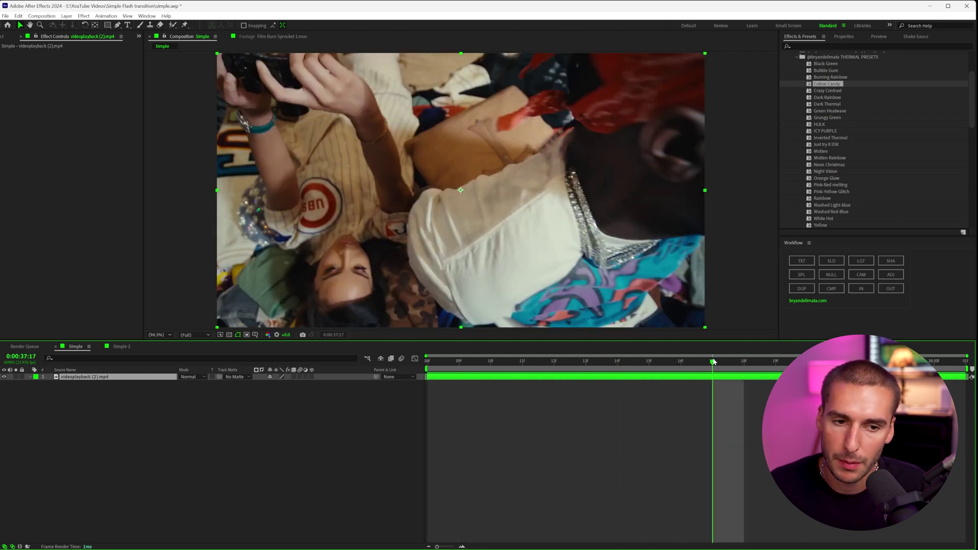
pyautogui.click(820, 46)
pyautogui.write('d')
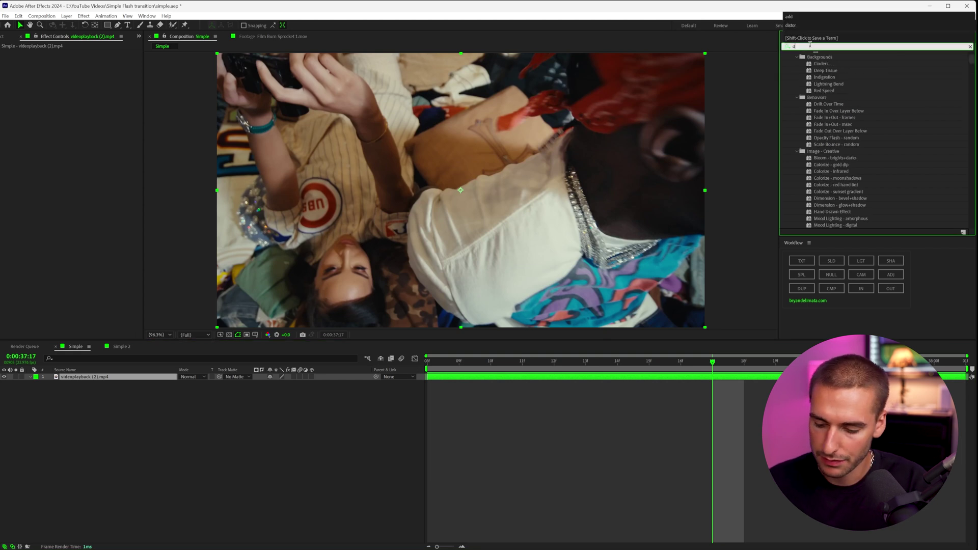
pyautogui.write('isp')
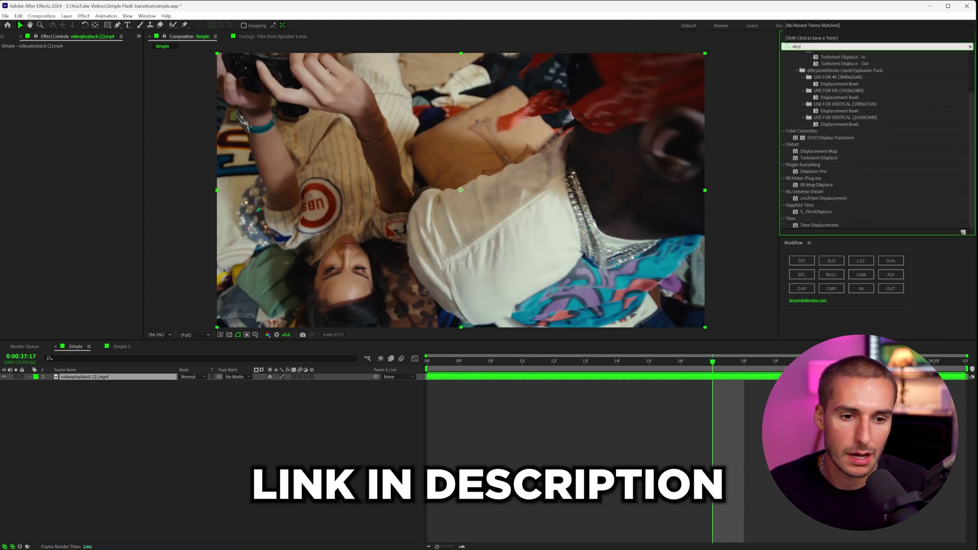
pyautogui.click(806, 173)
pyautogui.moveTo(699, 383); pyautogui.dragTo(699, 379)
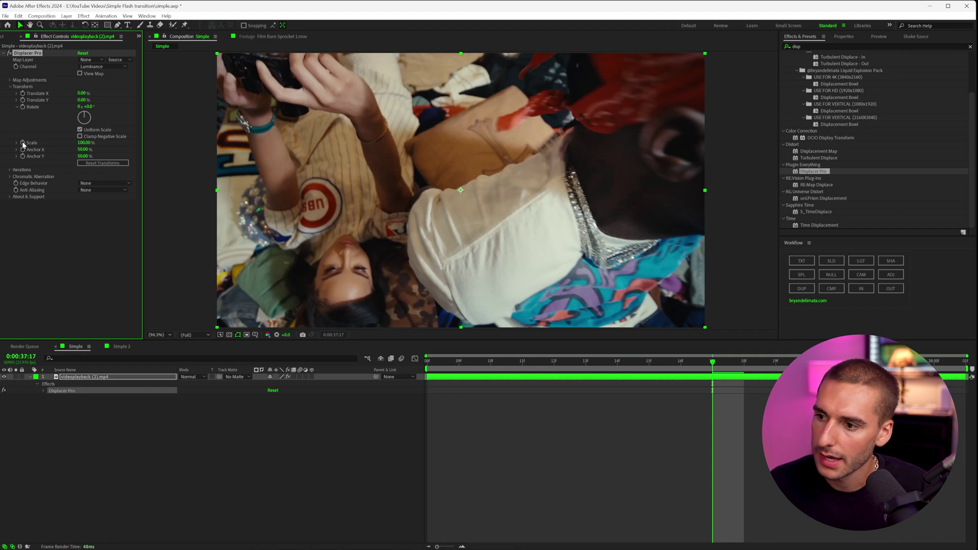
# - Keyframe the Displacer Pro Scale at 132% and try the Repeat and Mirror Repeat edge behaviors, settling on Edge Repeat
pyautogui.moveTo(84, 147); pyautogui.dragTo(94, 143)
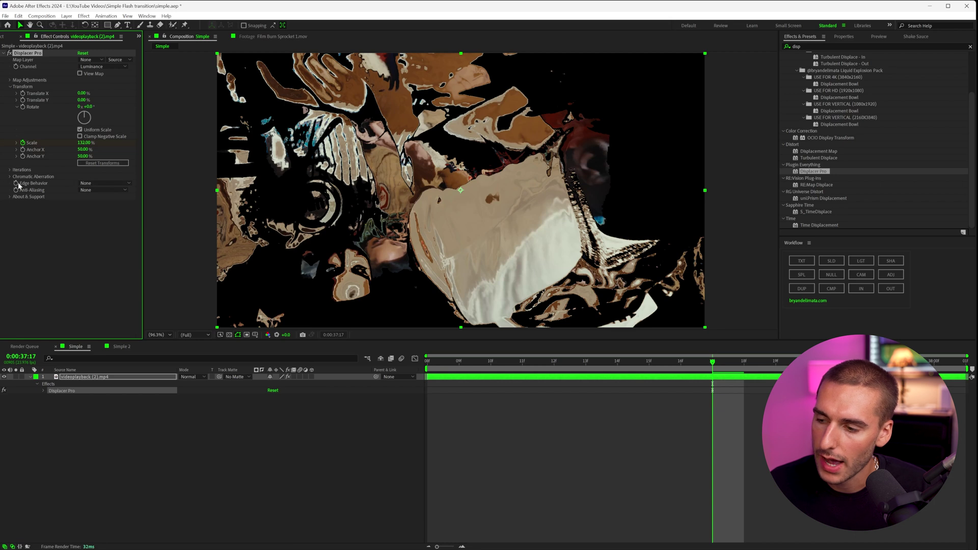
pyautogui.click(85, 186)
pyautogui.click(102, 203)
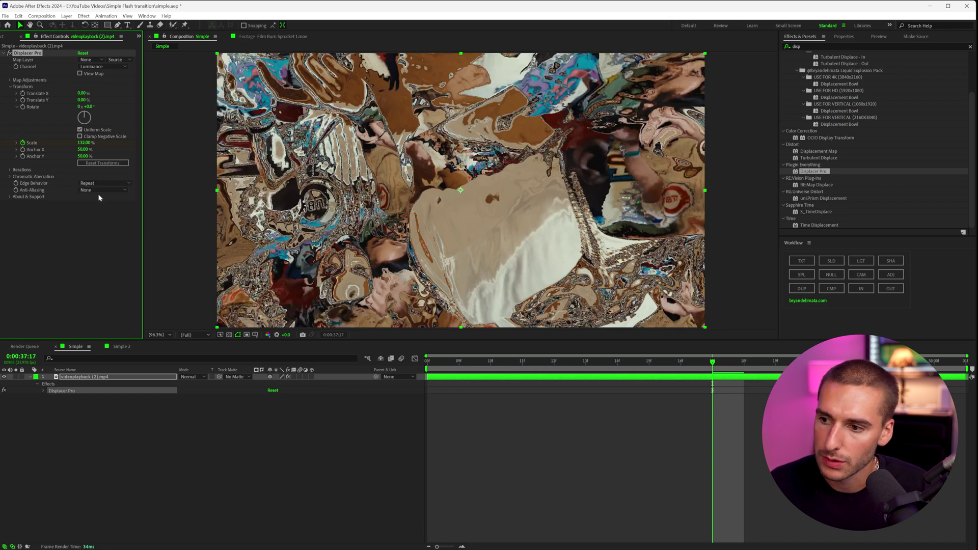
pyautogui.click(98, 187)
pyautogui.click(104, 213)
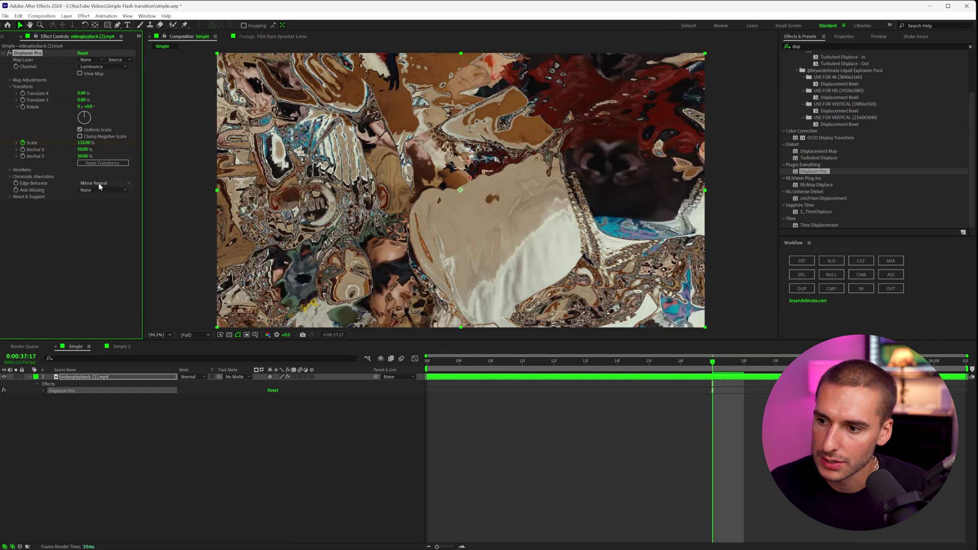
pyautogui.click(99, 186)
pyautogui.click(104, 223)
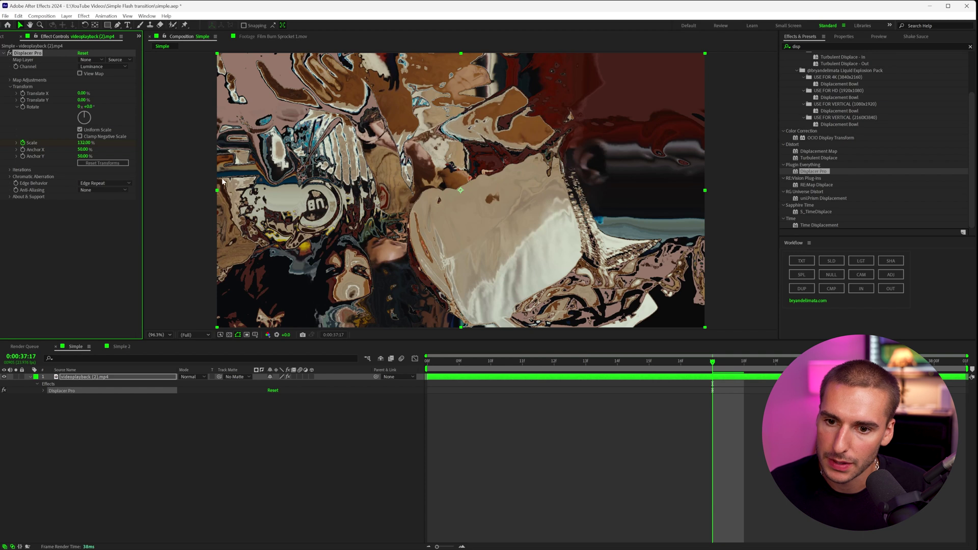
# - Keyframe the Displacer Pro Scale at 100% two frames before the cut, at 0:00:37:15
pyautogui.moveTo(683, 365); pyautogui.dragTo(638, 370)
pyautogui.click(85, 143)
pyautogui.write('100')
pyautogui.click(111, 145)
# - Keyframe the Displacer Pro Scale at 100% two frames after the cut, at 0:00:37:19
pyautogui.click(712, 363)
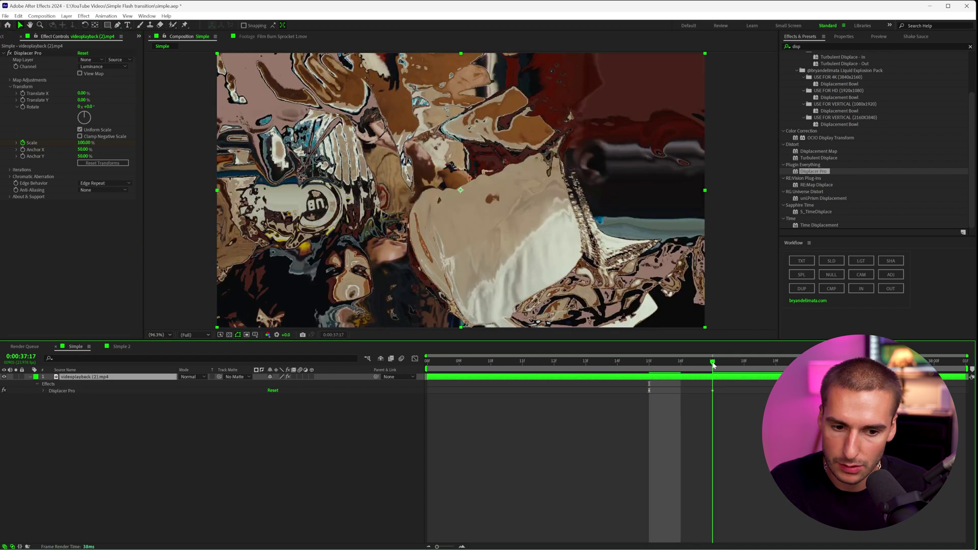
pyautogui.press('pagedown')
pyautogui.press('pagedown')
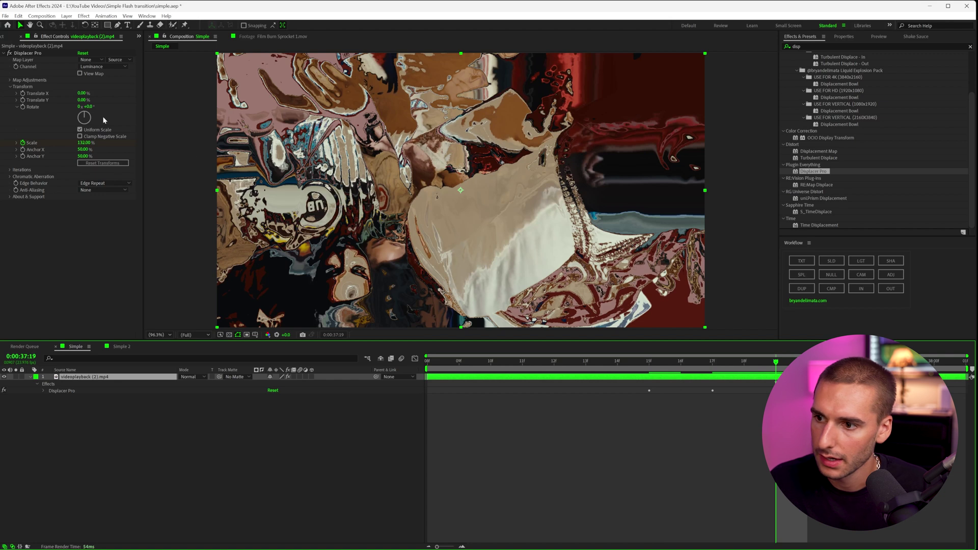
pyautogui.click(87, 143)
pyautogui.write('100')
pyautogui.click(110, 146)
# - Reveal the layer's keyframes and apply Easy Ease to all of the Displacer Pro Scale keyframes
pyautogui.moveTo(620, 363); pyautogui.dragTo(721, 371)
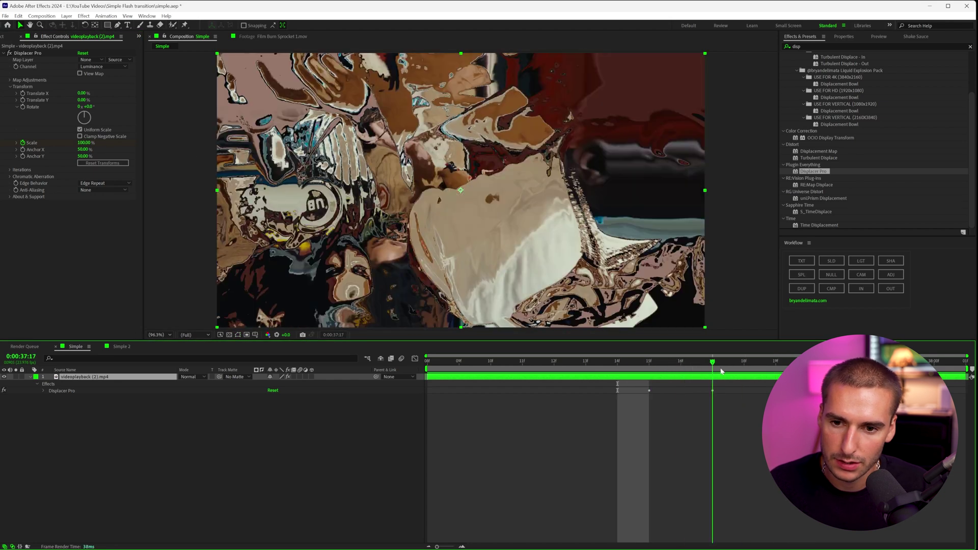
pyautogui.hotkey('ctrl', 'z')
pyautogui.press('u')
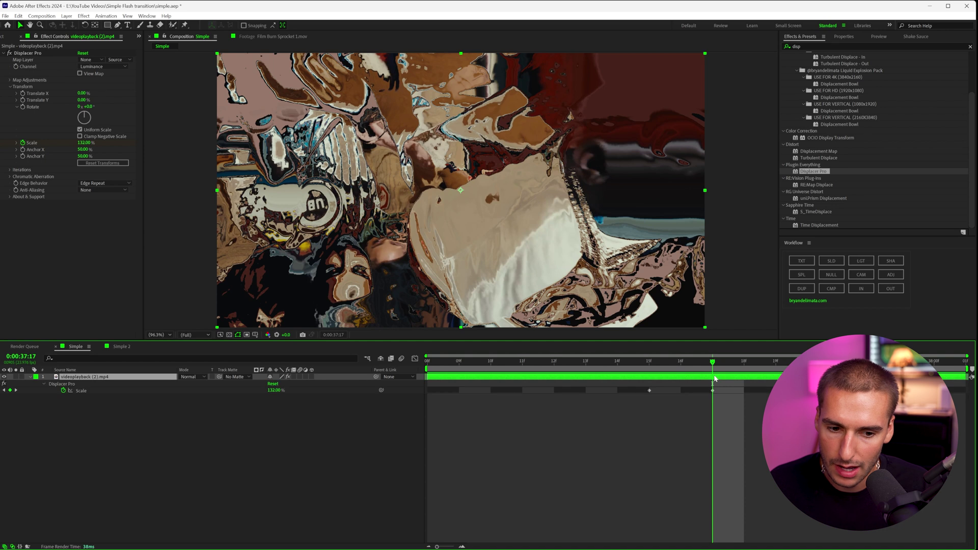
pyautogui.moveTo(774, 387); pyautogui.dragTo(579, 402)
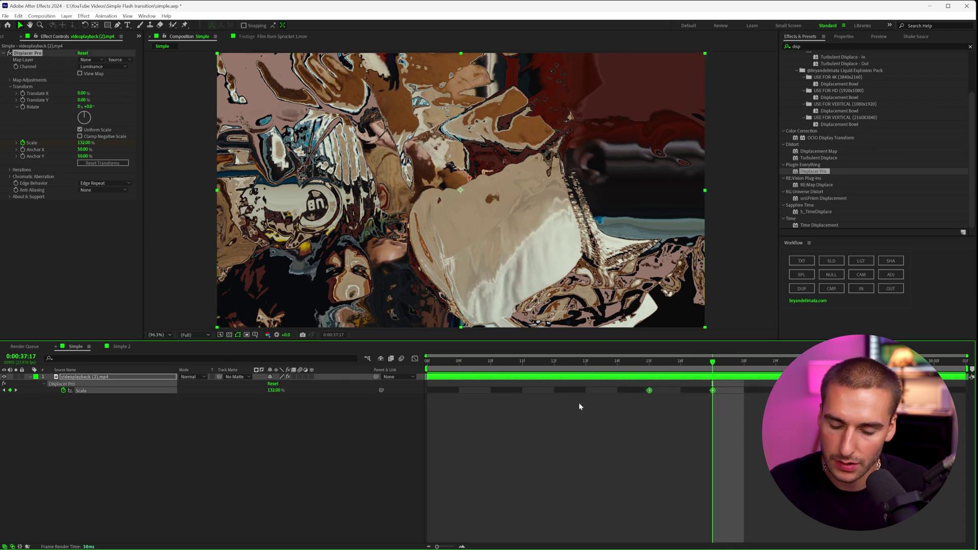
pyautogui.rightClick(650, 392)
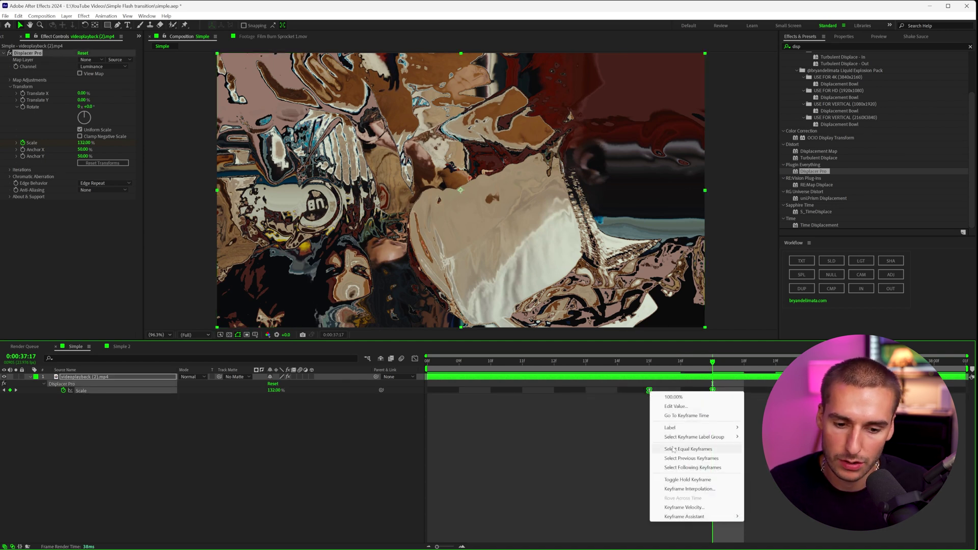
pyautogui.moveTo(692, 520)
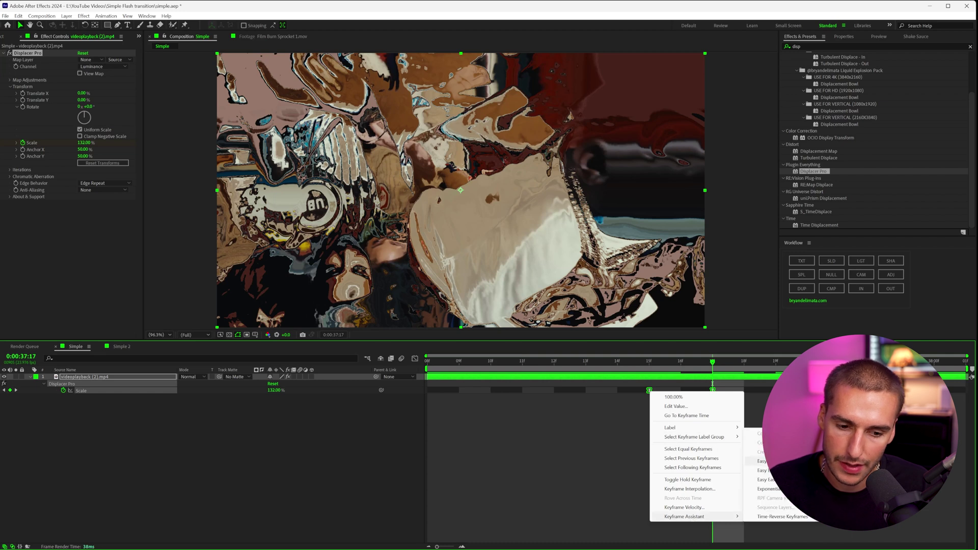
pyautogui.click(765, 461)
# - Keyframe the Displacer Pro Translate Y at 35% on the cut at 0:00:37:17 and at 0% at 0:00:37:15
pyautogui.moveTo(81, 101); pyautogui.dragTo(83, 116)
pyautogui.click(649, 361)
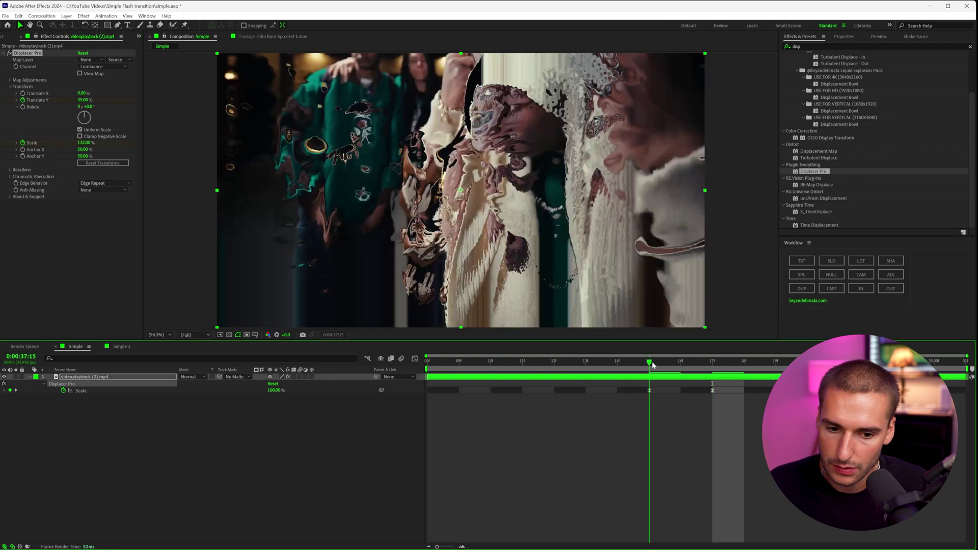
pyautogui.click(84, 100)
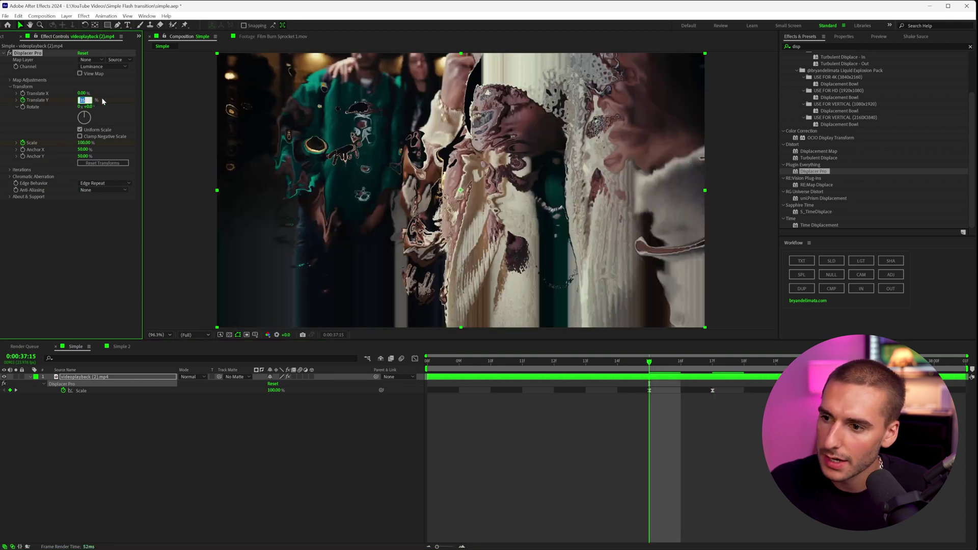
pyautogui.write('0')
pyautogui.press('Return')
# - Keyframe Translate Y at 0% at 0:00:37:19 and apply Easy Ease to the Translate Y keyframes
pyautogui.press('space')
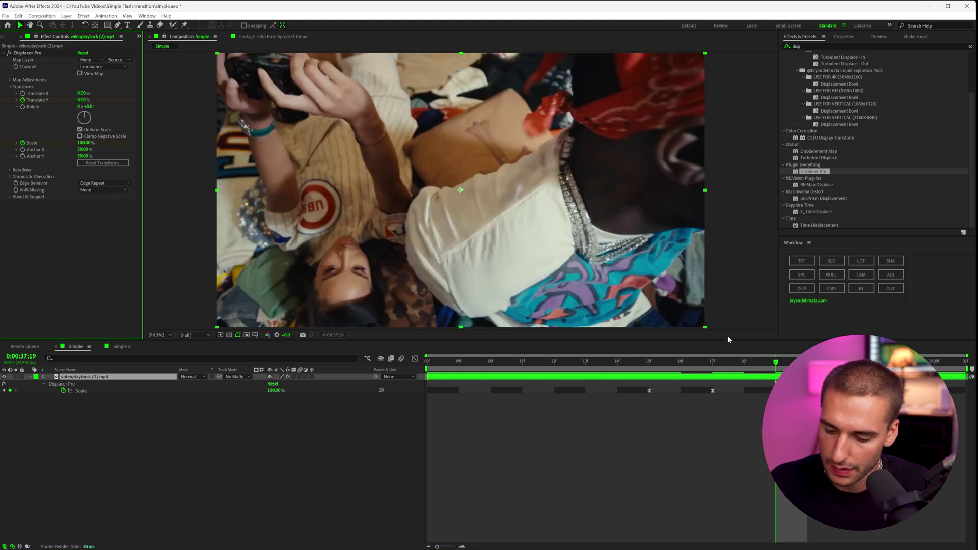
pyautogui.press('u')
pyautogui.press('u')
pyautogui.moveTo(780, 383); pyautogui.dragTo(630, 393)
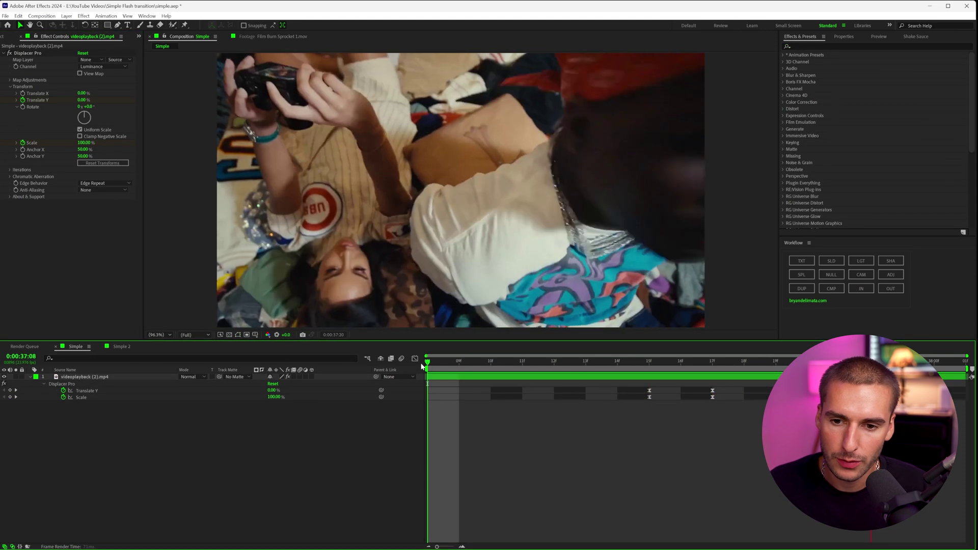
# - Create an adjustment layer above the video clip and apply the RSMB effect to it
pyautogui.moveTo(426, 364); pyautogui.dragTo(716, 380)
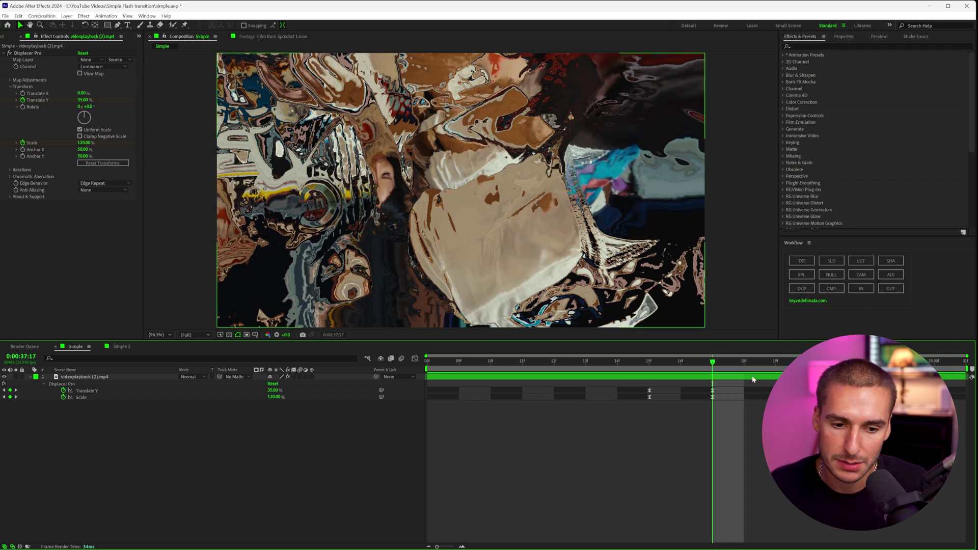
pyautogui.click(891, 275)
pyautogui.click(795, 46)
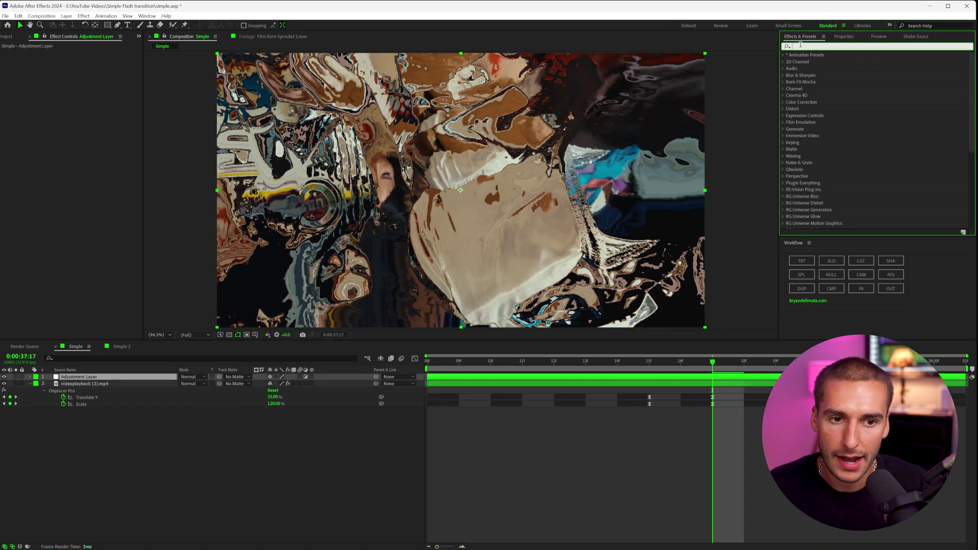
pyautogui.write('rsm')
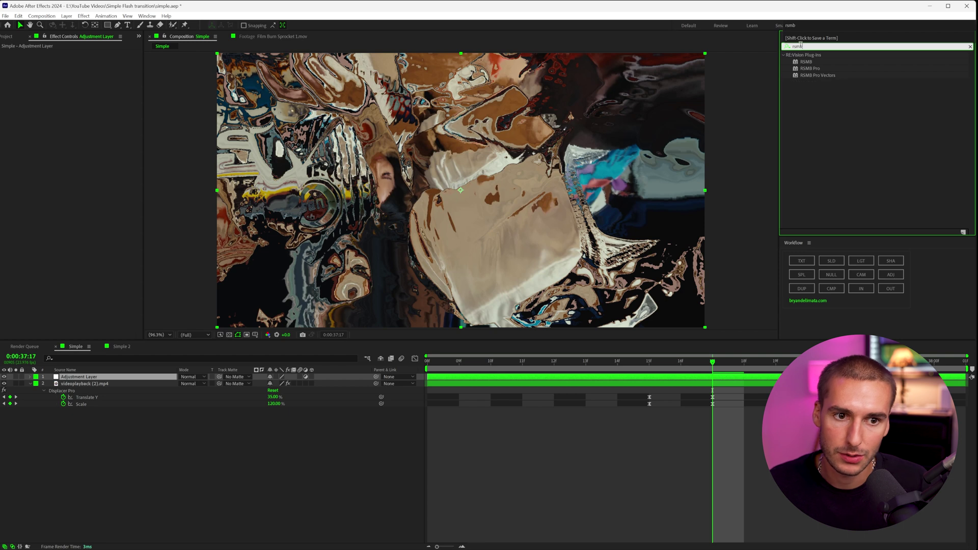
pyautogui.write('b')
pyautogui.moveTo(806, 62); pyautogui.dragTo(657, 377)
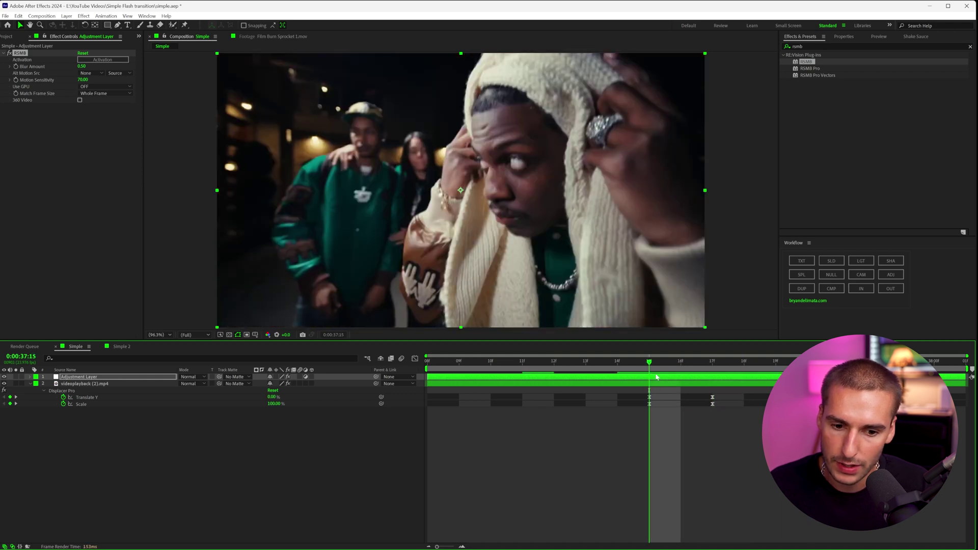
# - Split the adjustment layer at 0:00:37:15 and 0:00:37:19 and delete the pieces outside that range
pyautogui.hotkey('ctrl', 'shift', 'd')
pyautogui.press('pagedown')
pyautogui.press('pagedown')
pyautogui.press('pagedown')
pyautogui.press('pagedown')
pyautogui.hotkey('ctrl', 'shift', 'd')
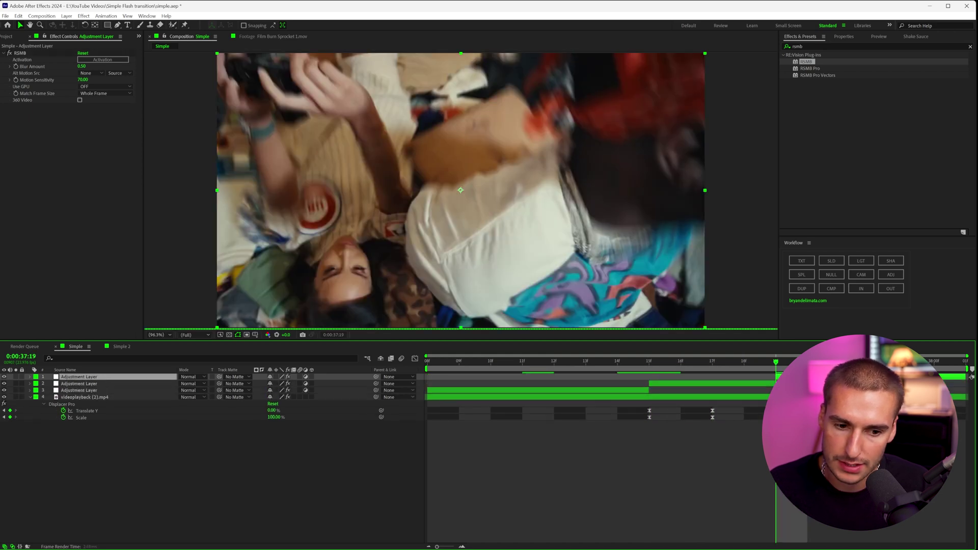
pyautogui.press('Delete')
pyautogui.click(637, 385)
pyautogui.press('Delete')
# - Scrub across the transition and compare the frame at 0:00:37:17 with RSMB switched off and on
pyautogui.moveTo(586, 363); pyautogui.dragTo(428, 366)
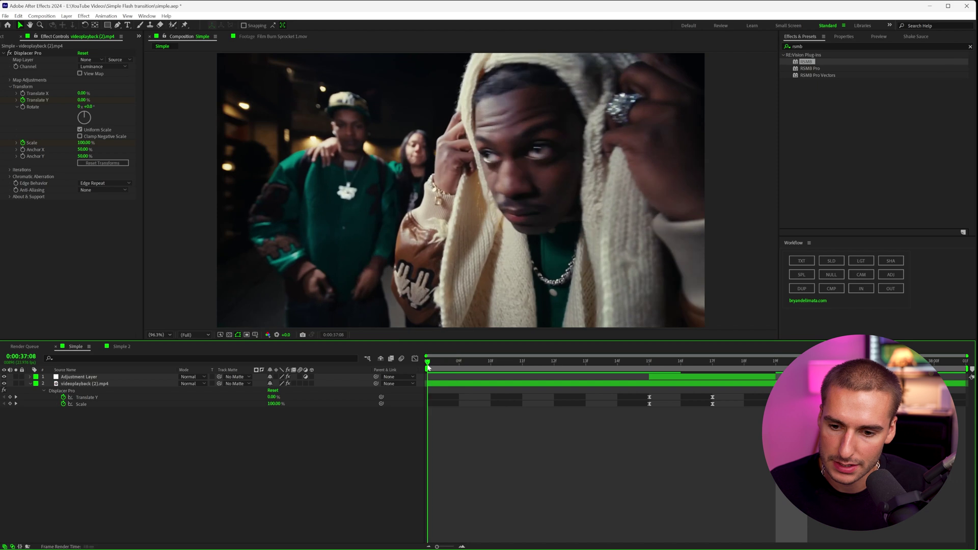
pyautogui.click(651, 363)
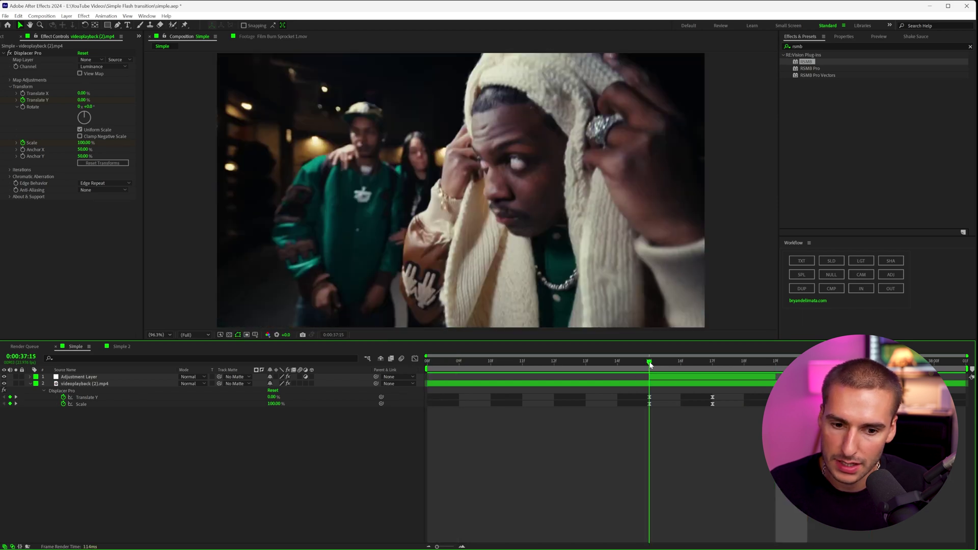
pyautogui.moveTo(650, 363); pyautogui.dragTo(717, 370)
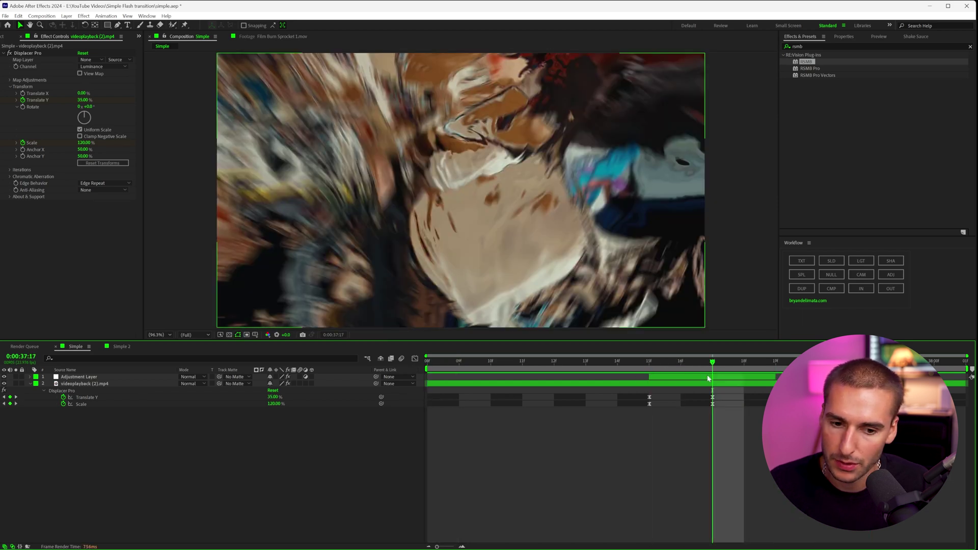
pyautogui.click(720, 377)
pyautogui.click(9, 53)
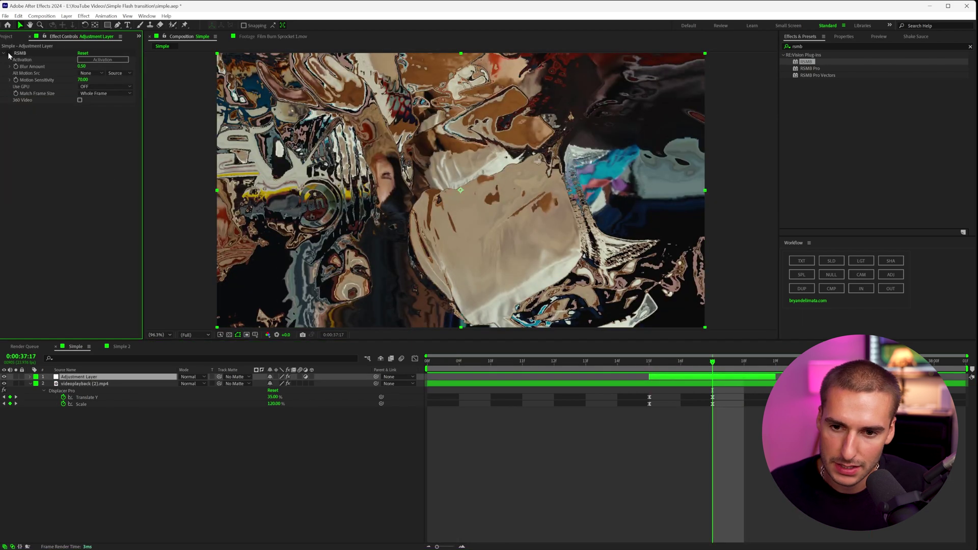
pyautogui.click(8, 53)
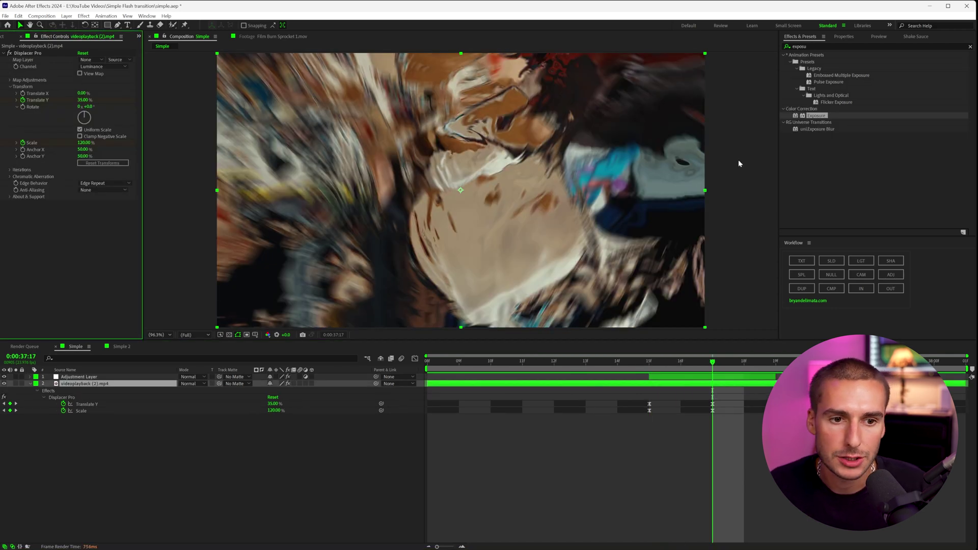
# - Apply the Exposure effect to the video clip and keyframe Exposure at 2.51 at 0:00:37:17 and 0 at 0:00:37:15
pyautogui.moveTo(817, 116); pyautogui.dragTo(712, 387)
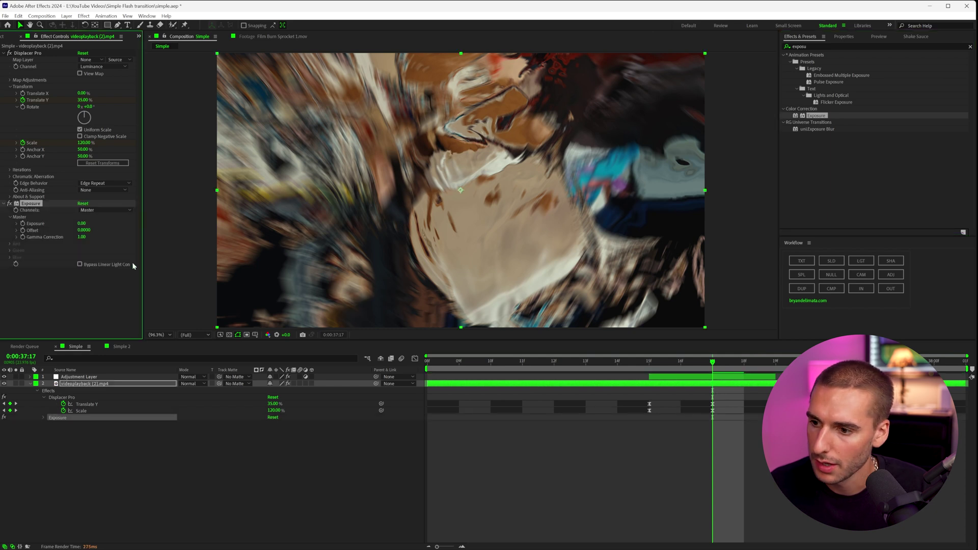
pyautogui.moveTo(94, 225); pyautogui.dragTo(179, 224)
pyautogui.press('pageup')
pyautogui.press('pageup')
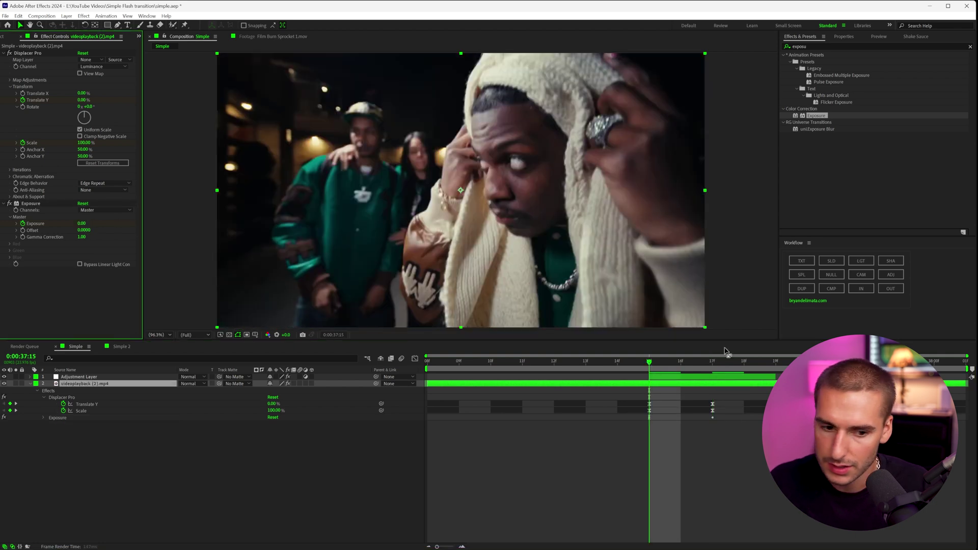
# - Keyframe the clip's Exposure at 0 at 0:00:37:19 and apply Easy Ease to the Exposure keyframes
pyautogui.click(775, 363)
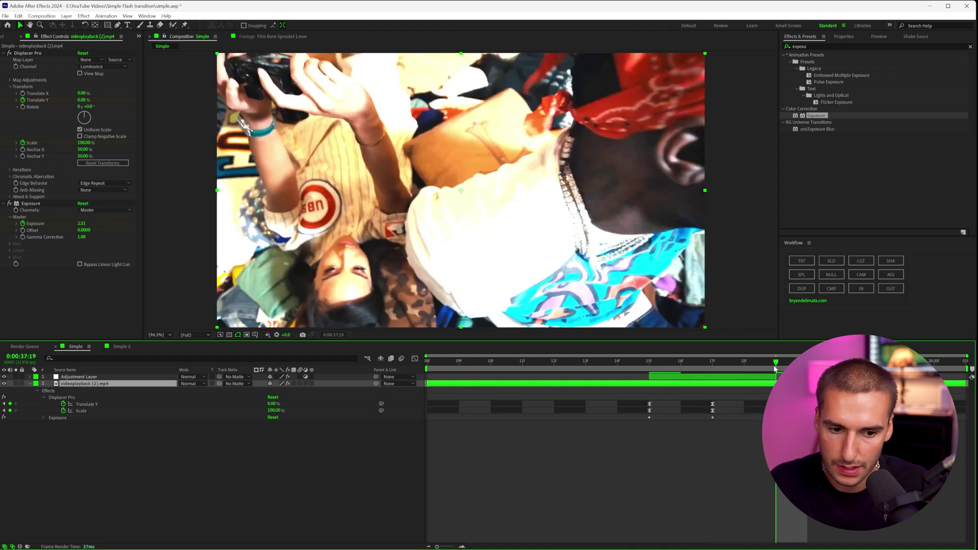
pyautogui.click(83, 224)
pyautogui.write('0')
pyautogui.press('Return')
pyautogui.press('u')
pyautogui.press('u')
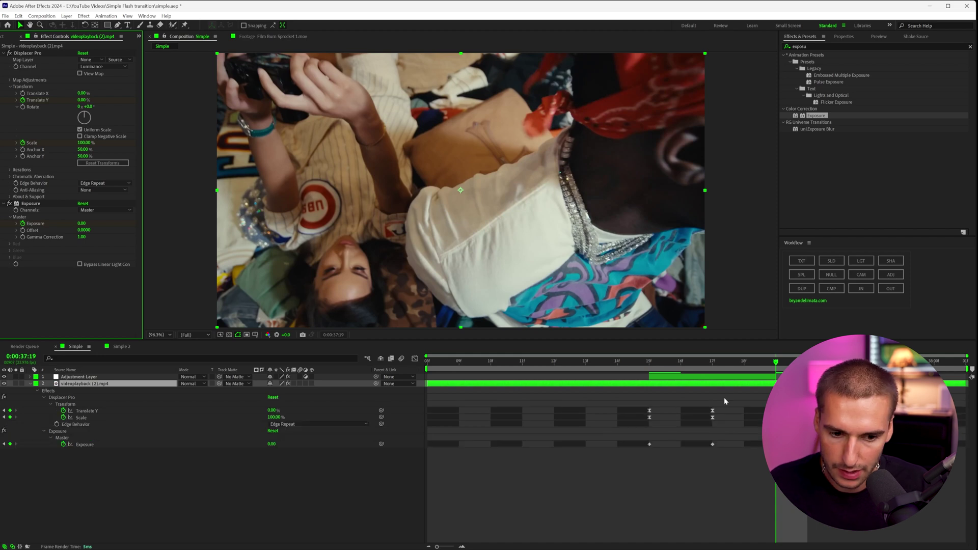
pyautogui.moveTo(766, 439); pyautogui.dragTo(607, 457)
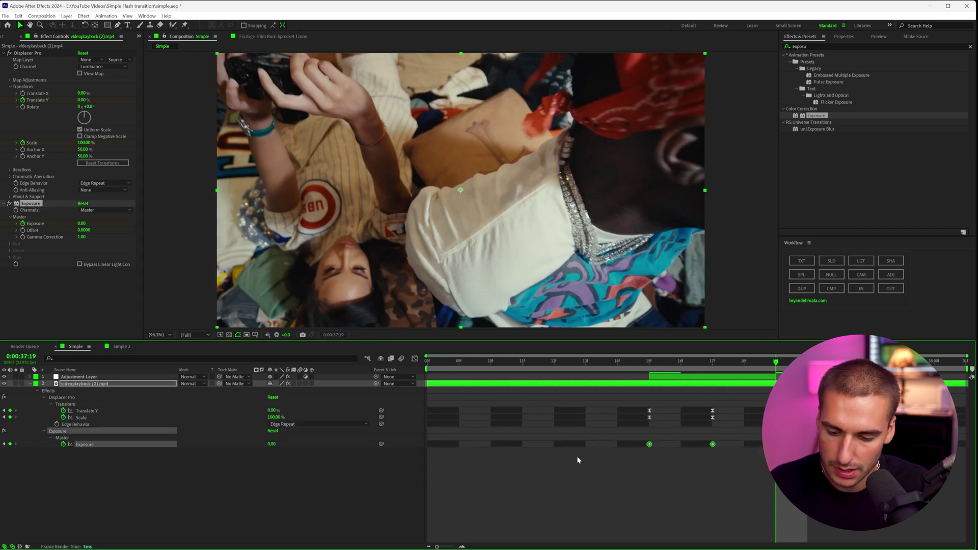
pyautogui.press('F9')
# - Play back the transition from 0:00:37:12 to check the exposure flash
pyautogui.click(618, 369)
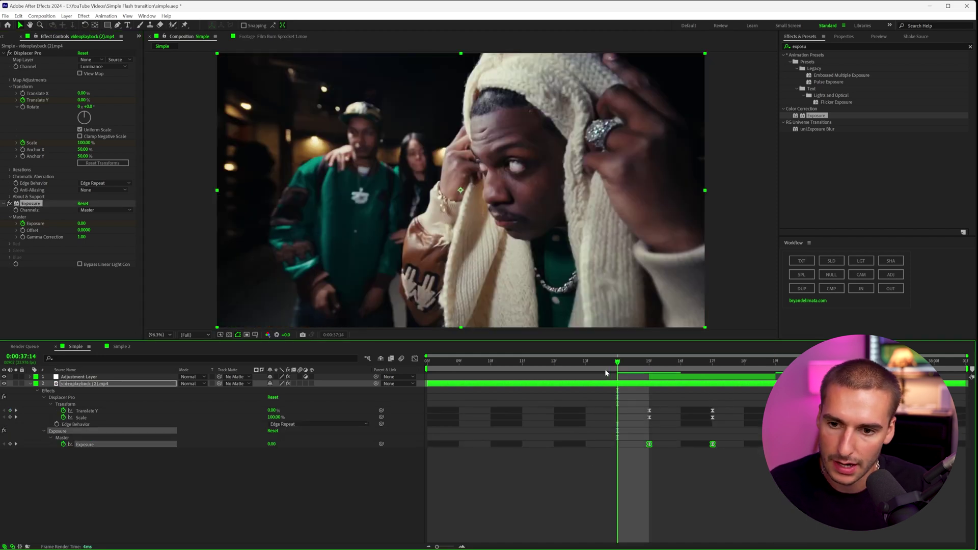
pyautogui.click(555, 369)
pyautogui.press('space')
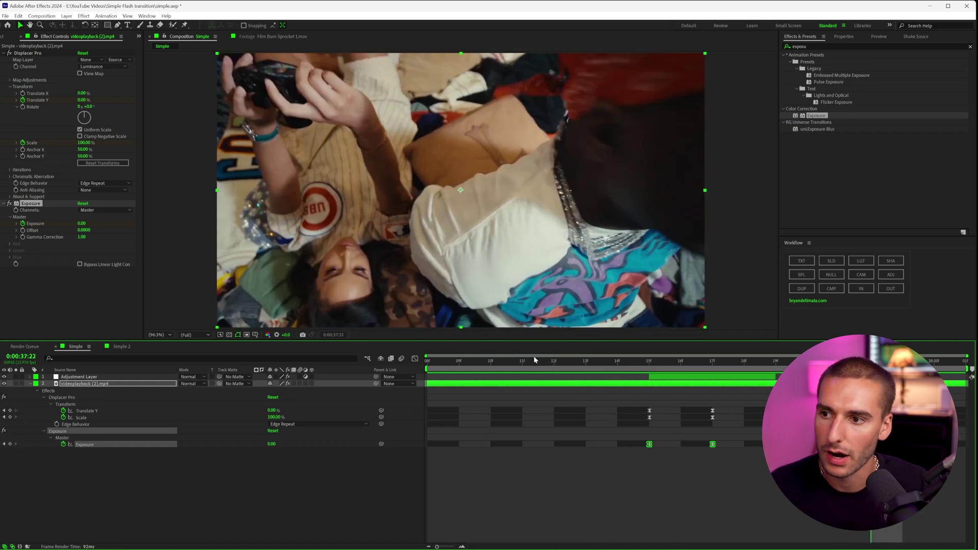
# - Add Film Burn Sprocket 1.mov above the video clip, starting at 0:00:37:13, and scrub through its frames
pyautogui.click(6, 39)
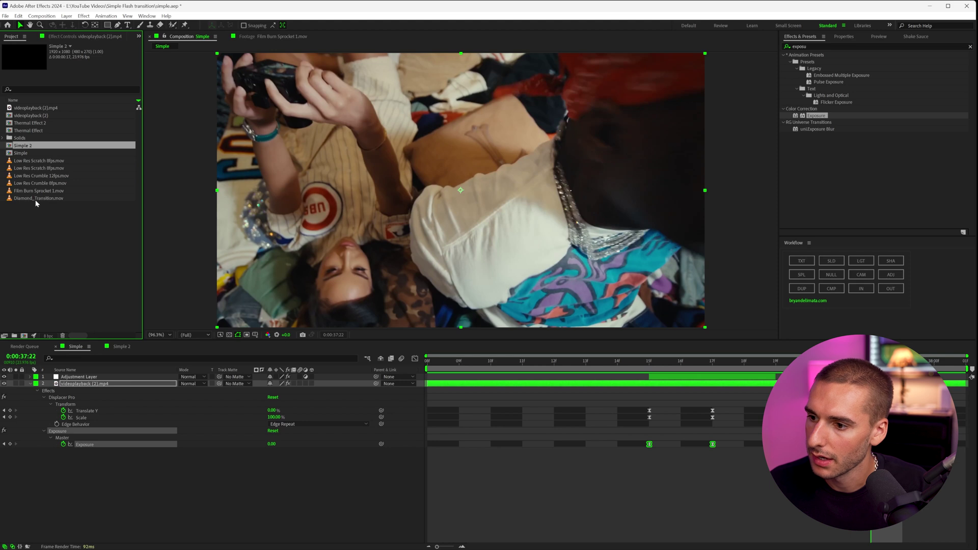
pyautogui.moveTo(32, 190)
pyautogui.mouseDown()
pyautogui.moveTo(604, 364)
pyautogui.moveTo(580, 383)
pyautogui.mouseUp()
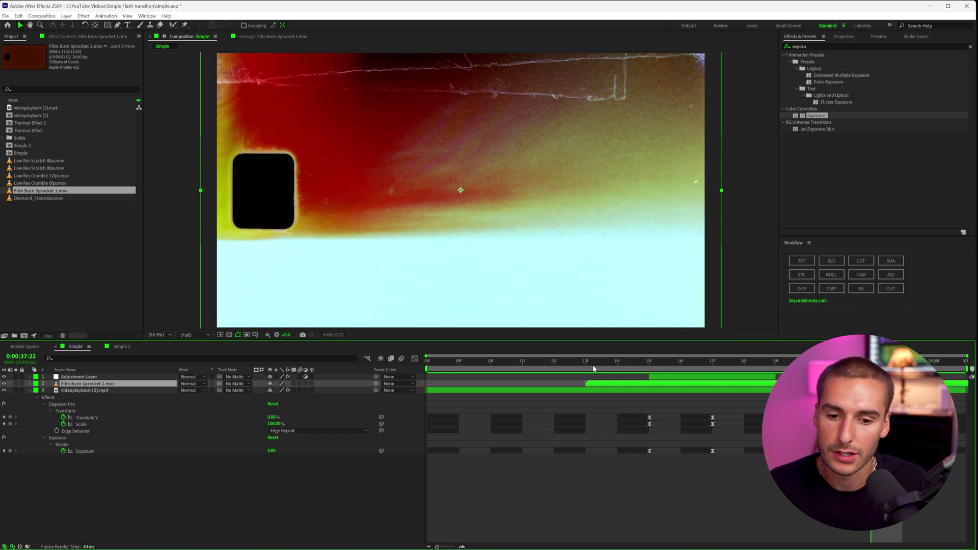
pyautogui.moveTo(592, 365); pyautogui.dragTo(808, 378)
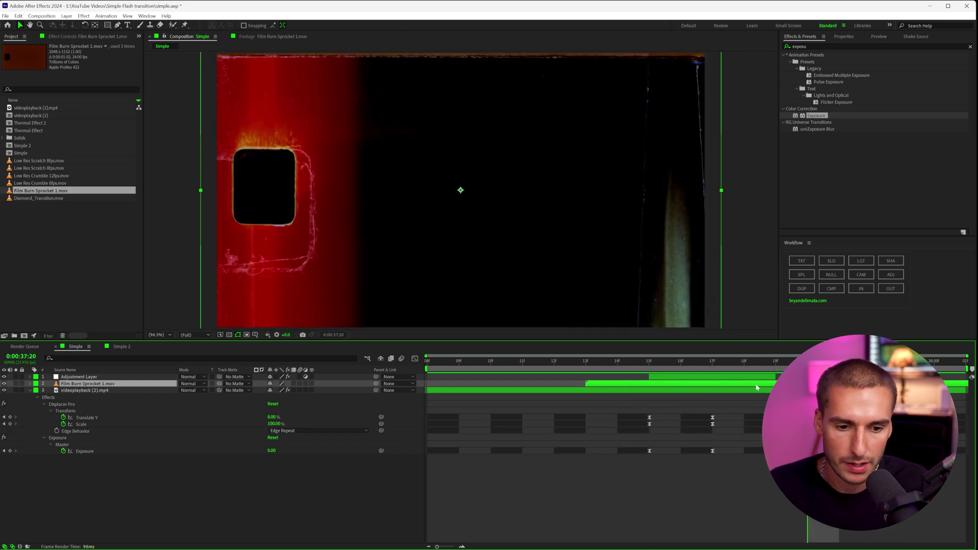
# - Split the film burn layer at 0:00:37:13, delete the later piece, and slide the remaining three frames to start at 0:00:37:14
pyautogui.moveTo(622, 384)
pyautogui.mouseDown()
pyautogui.moveTo(650, 385)
pyautogui.moveTo(494, 374)
pyautogui.moveTo(564, 368)
pyautogui.moveTo(589, 378)
pyautogui.mouseUp()
pyautogui.hotkey('ctrl', 'shift', 'd')
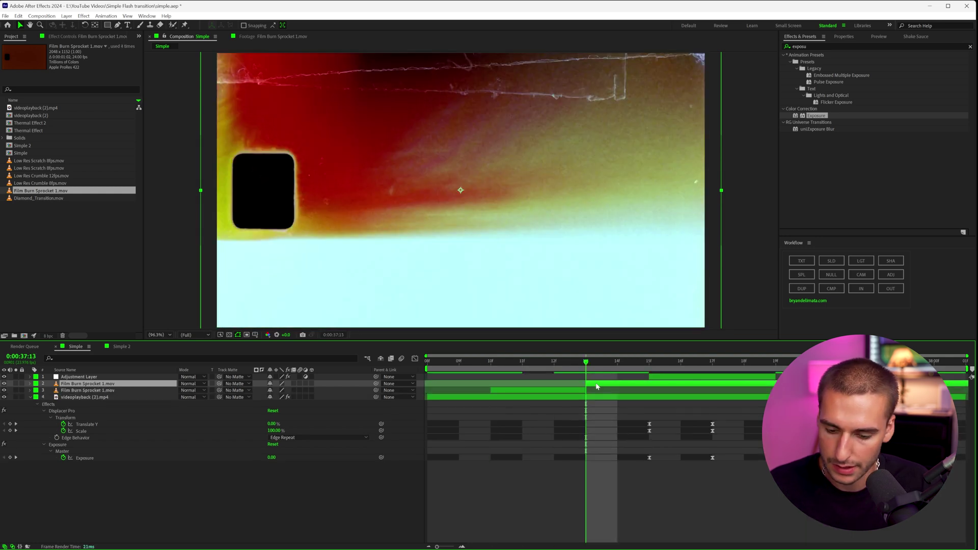
pyautogui.press('Delete')
pyautogui.moveTo(571, 385); pyautogui.dragTo(698, 393)
pyautogui.press('k')
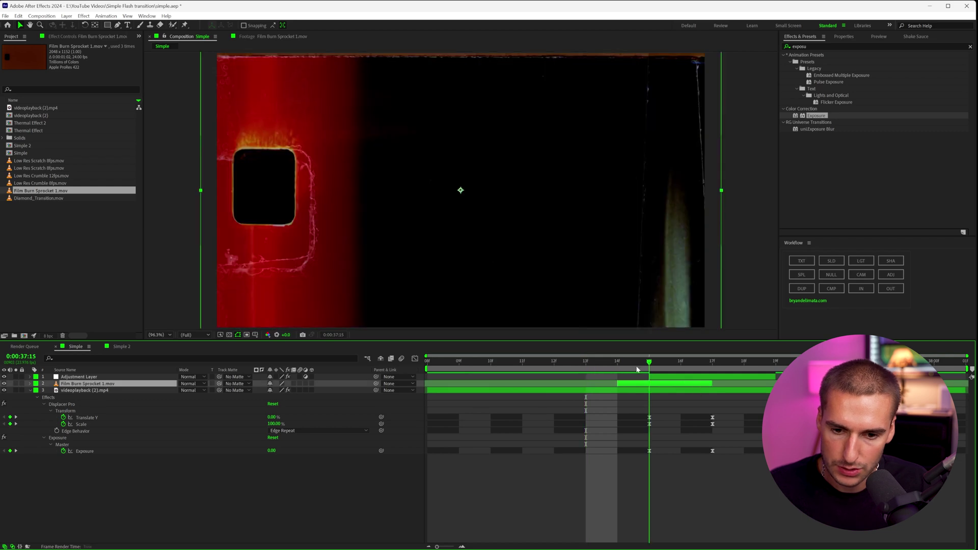
pyautogui.press('k')
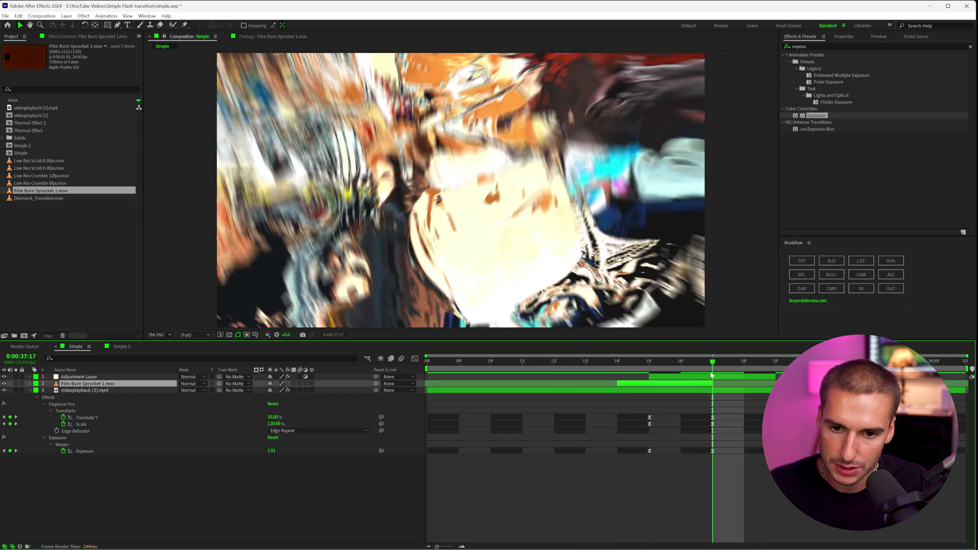
pyautogui.press('j')
pyautogui.press('k')
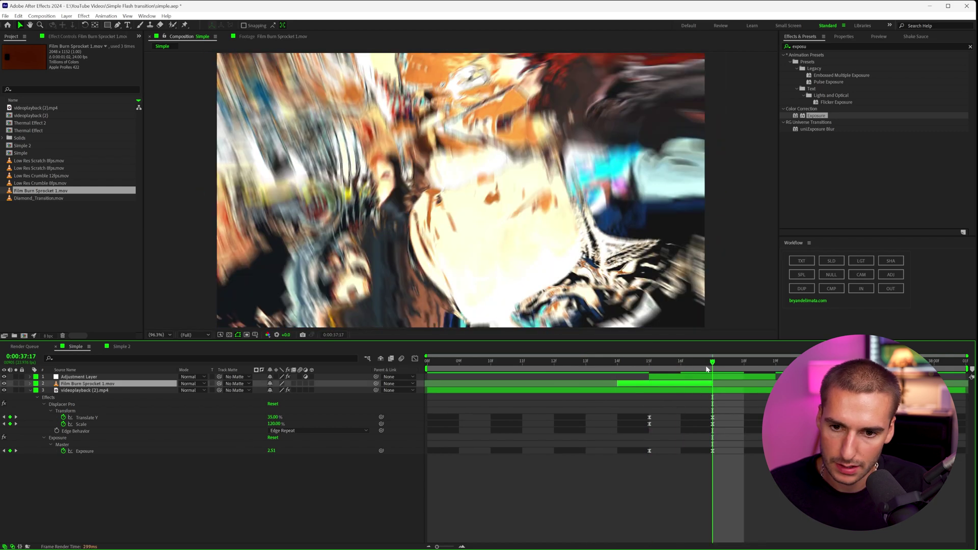
pyautogui.press('j')
# - Set the film burn layer's blending mode to Add after comparing it with Screen, and play back the transition from 0:00:37:12
pyautogui.click(193, 376)
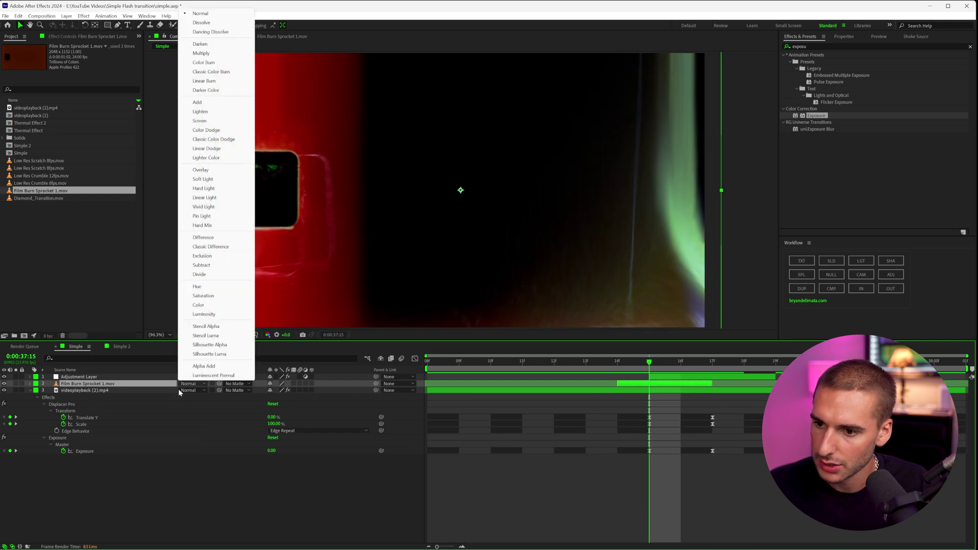
pyautogui.click(200, 104)
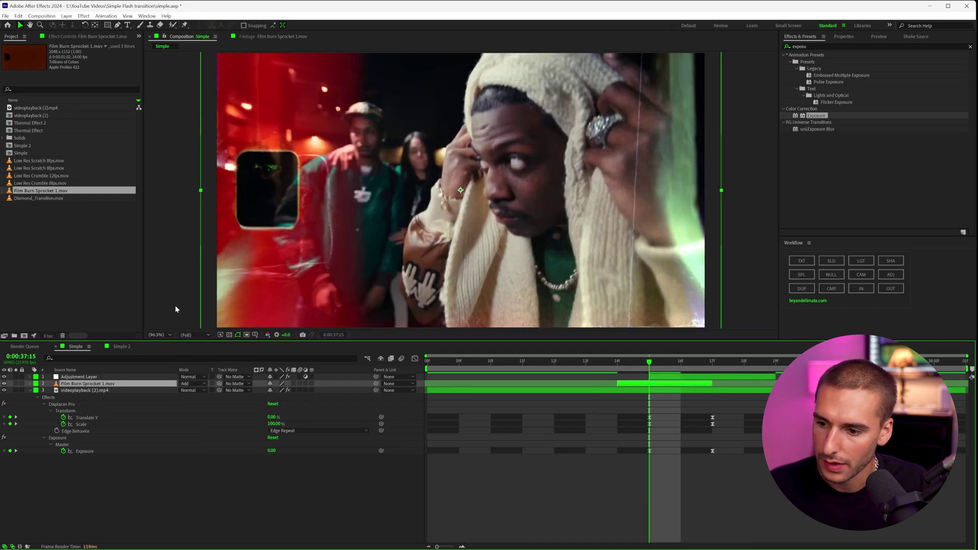
pyautogui.click(188, 384)
pyautogui.click(209, 121)
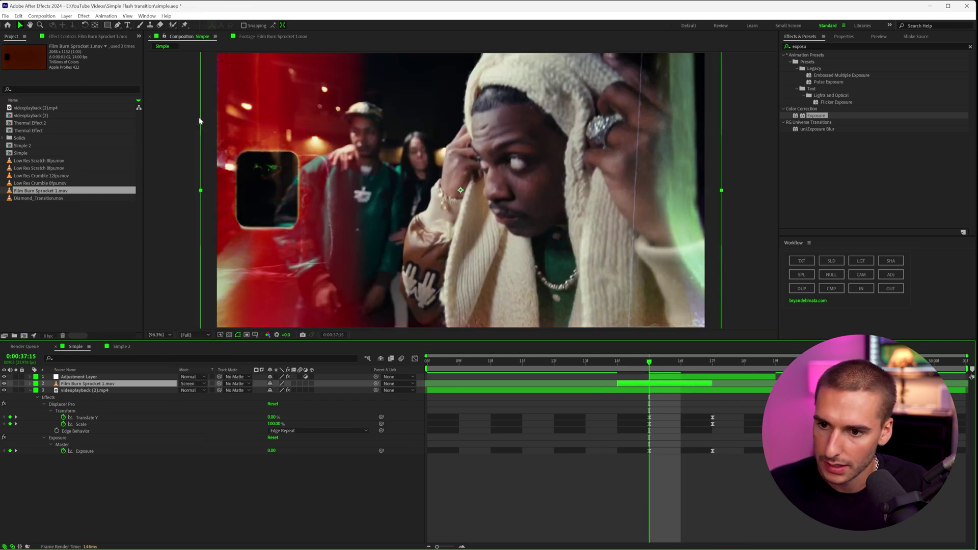
pyautogui.click(191, 384)
pyautogui.click(200, 102)
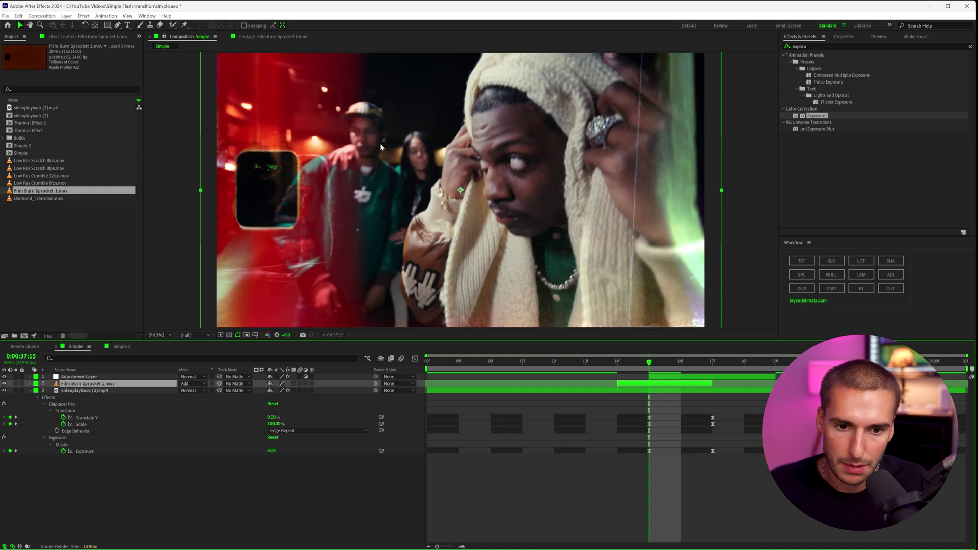
pyautogui.click(555, 369)
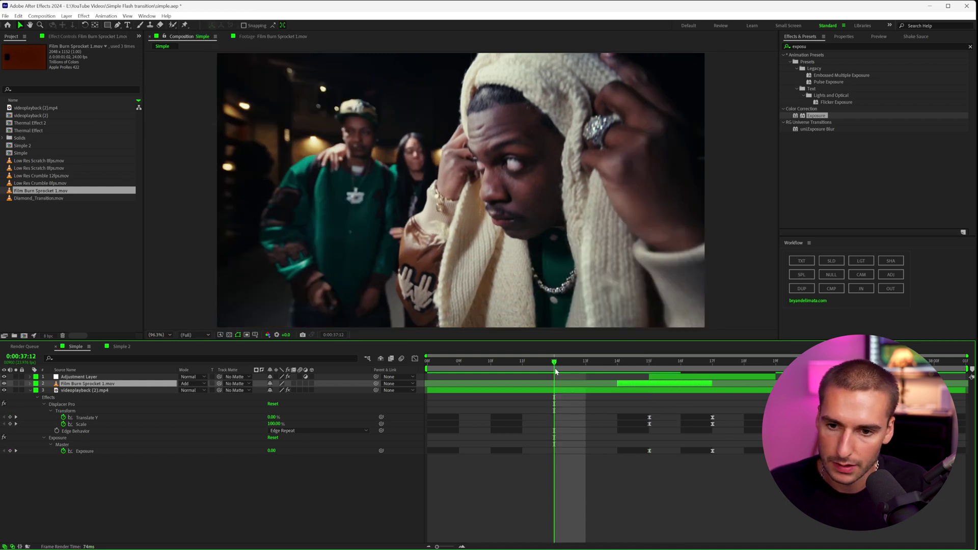
pyautogui.press('space')
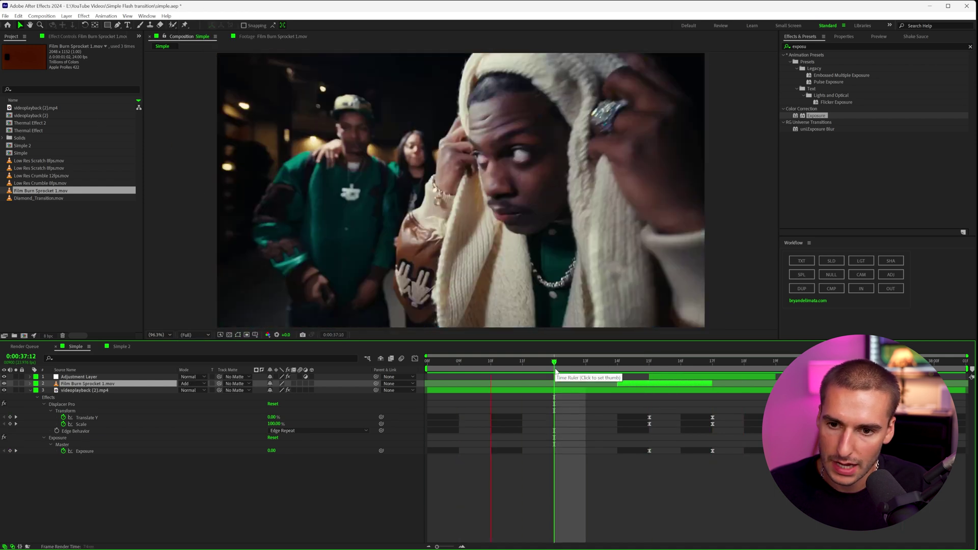
# - Create a second adjustment layer over the transition and place it directly below the RSMB adjustment layer
pyautogui.click(707, 380)
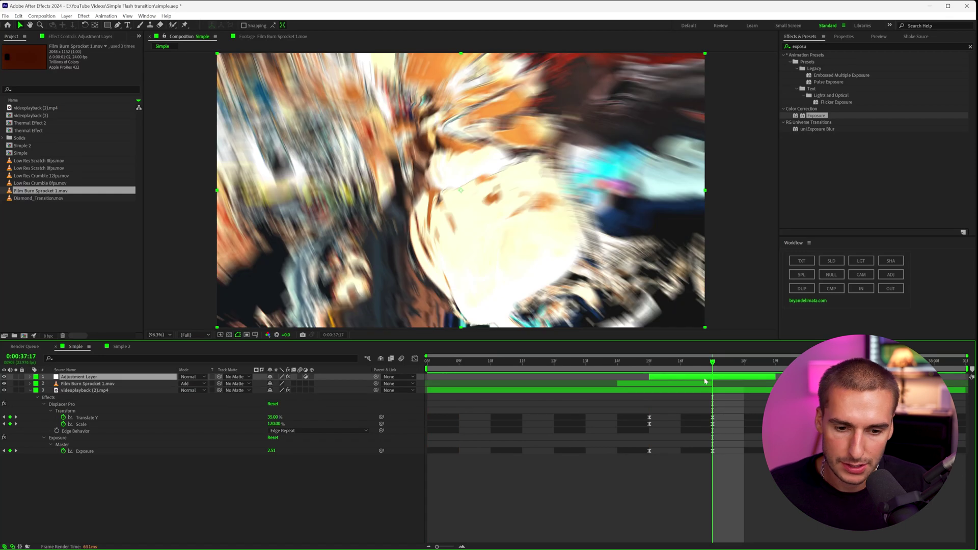
pyautogui.click(892, 275)
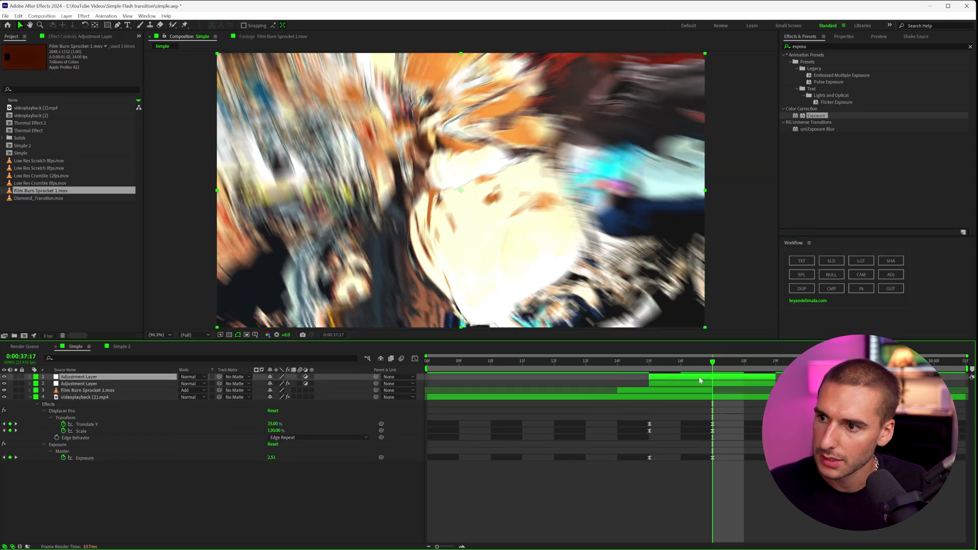
pyautogui.moveTo(67, 378); pyautogui.dragTo(77, 389)
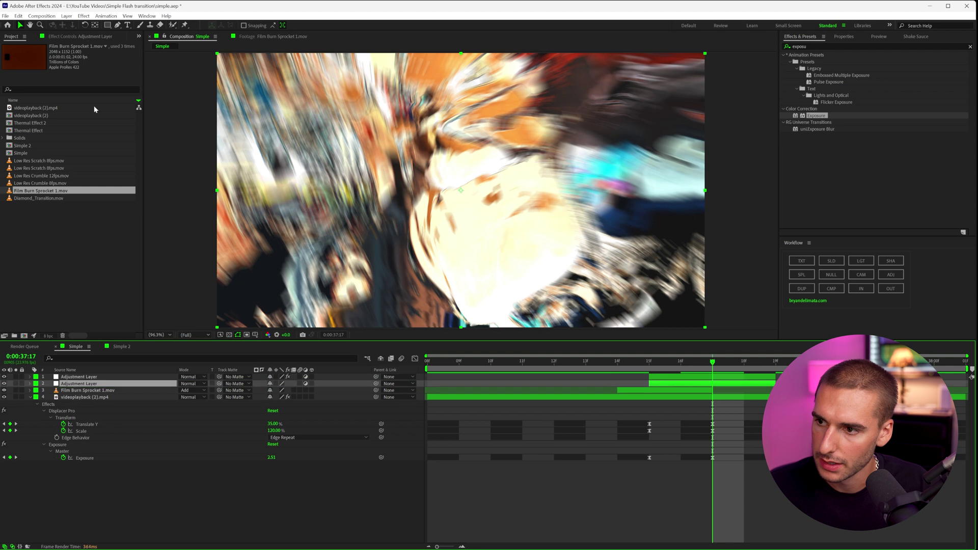
# - Apply the Exposure effect to the new adjustment layer and raise its Exposure to 6.34
pyautogui.click(80, 36)
pyautogui.click(814, 46)
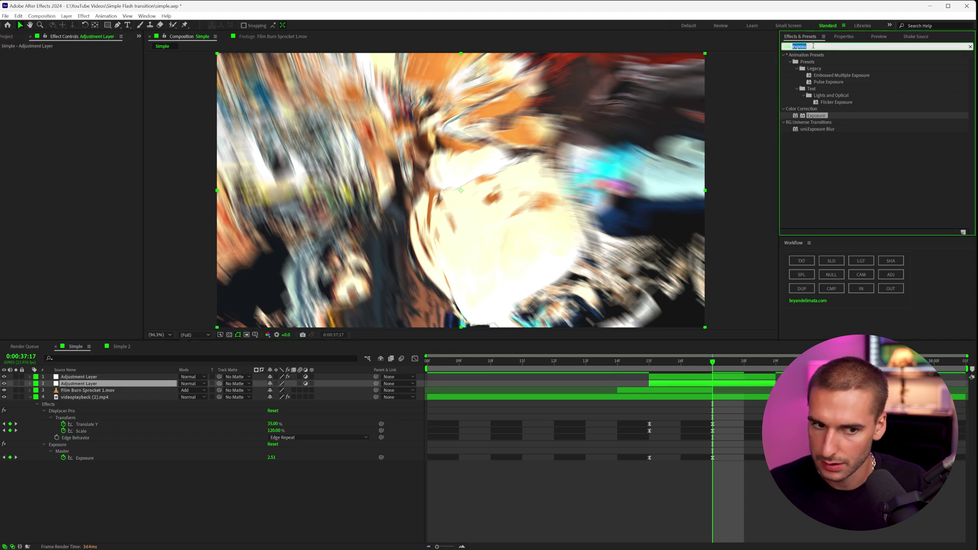
pyautogui.doubleClick(817, 116)
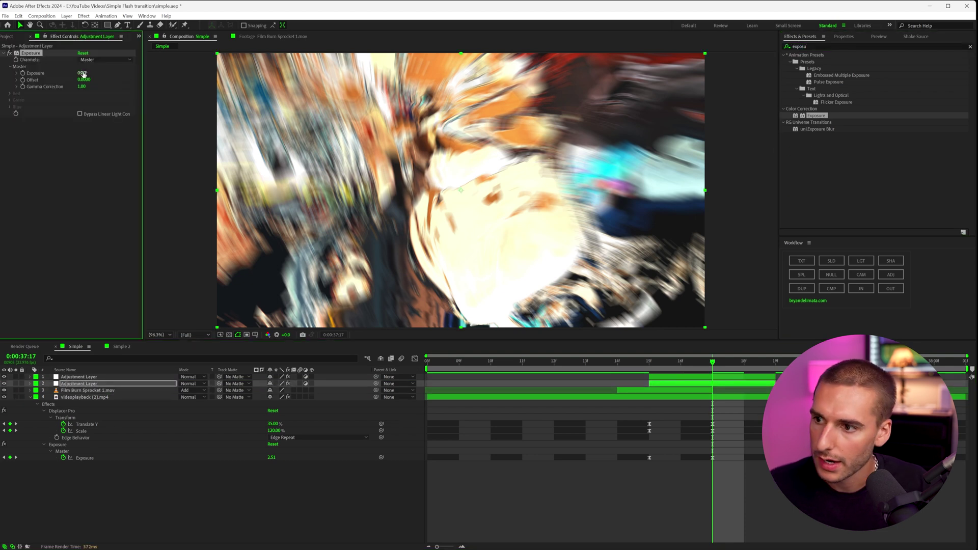
pyautogui.moveTo(118, 74); pyautogui.dragTo(306, 83)
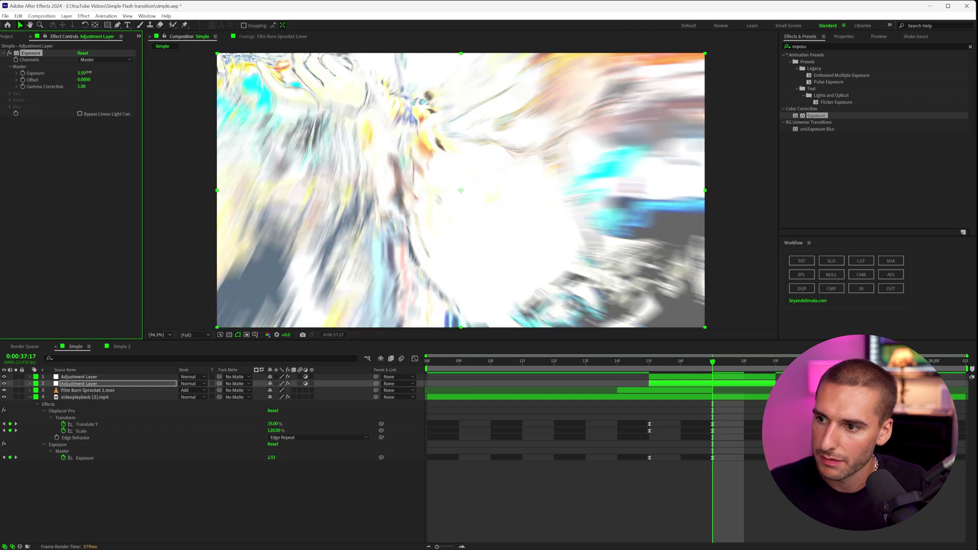
pyautogui.moveTo(89, 72); pyautogui.dragTo(102, 73)
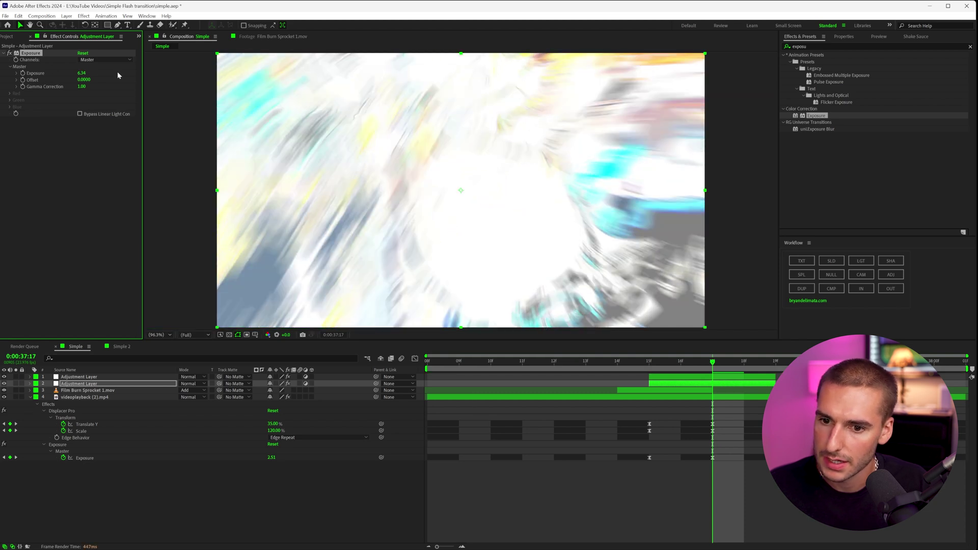
# - Draw a rectangular mask over the adjustment layer's upper part and keyframe its Exposure at 6.34 at 0:00:37:17, and 0 at 0:00:37:15 and 0:00:37:19
pyautogui.click(107, 25)
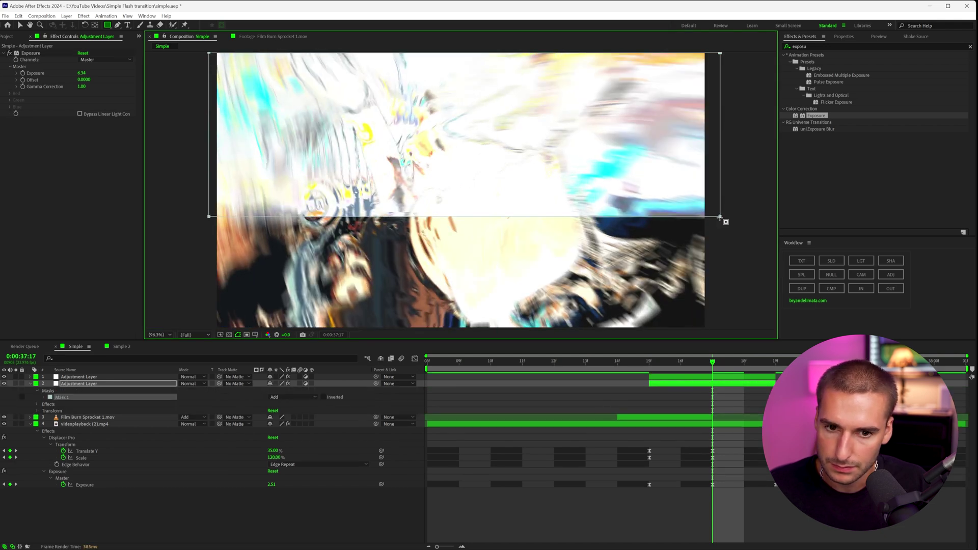
pyautogui.click(22, 73)
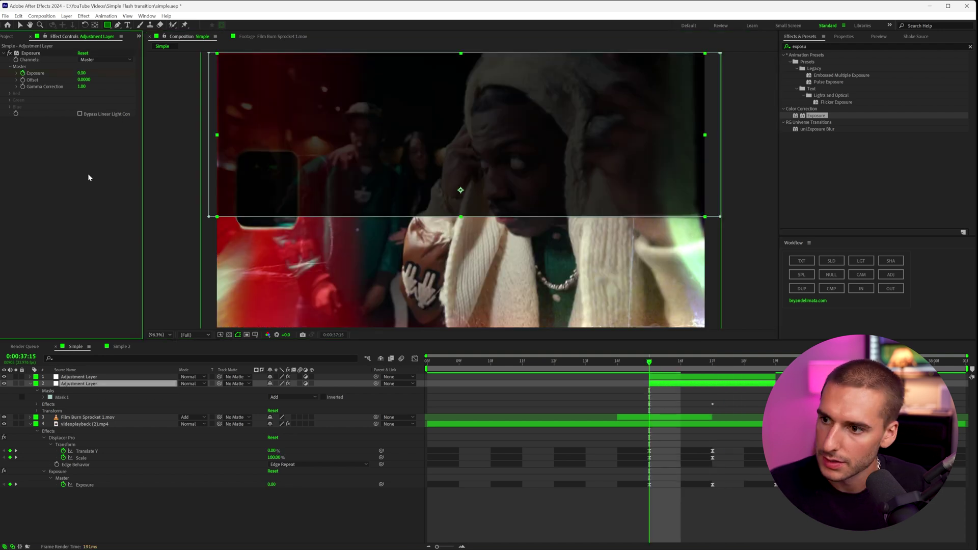
pyautogui.press('Return')
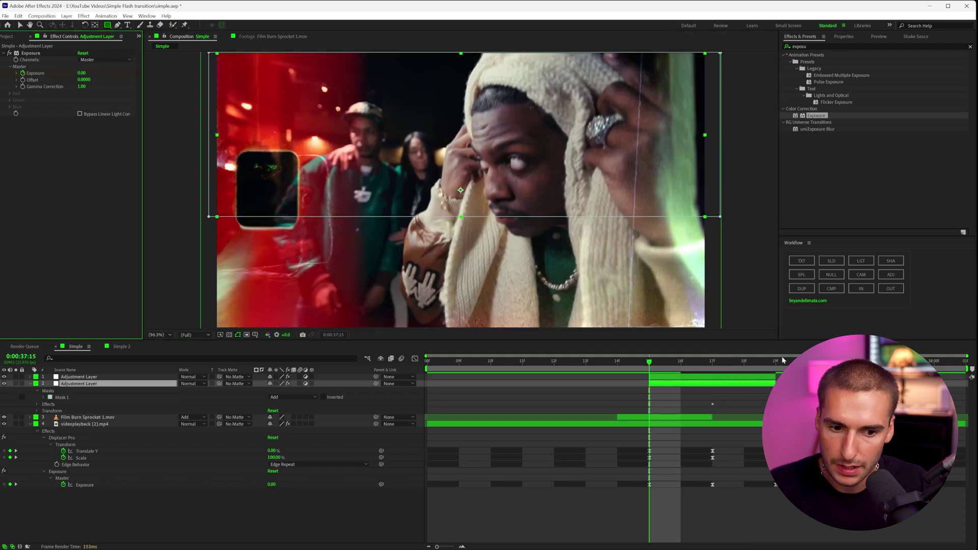
pyautogui.click(776, 361)
pyautogui.click(82, 73)
pyautogui.write('0')
# - Review the transition and inspect the masked flash over the film burn at 0:00:37:16
pyautogui.click(649, 361)
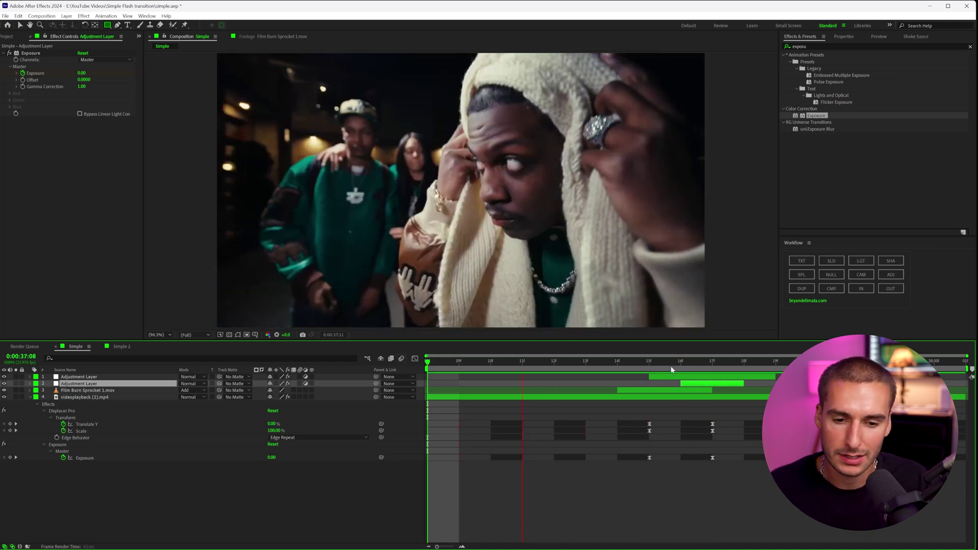
pyautogui.click(683, 368)
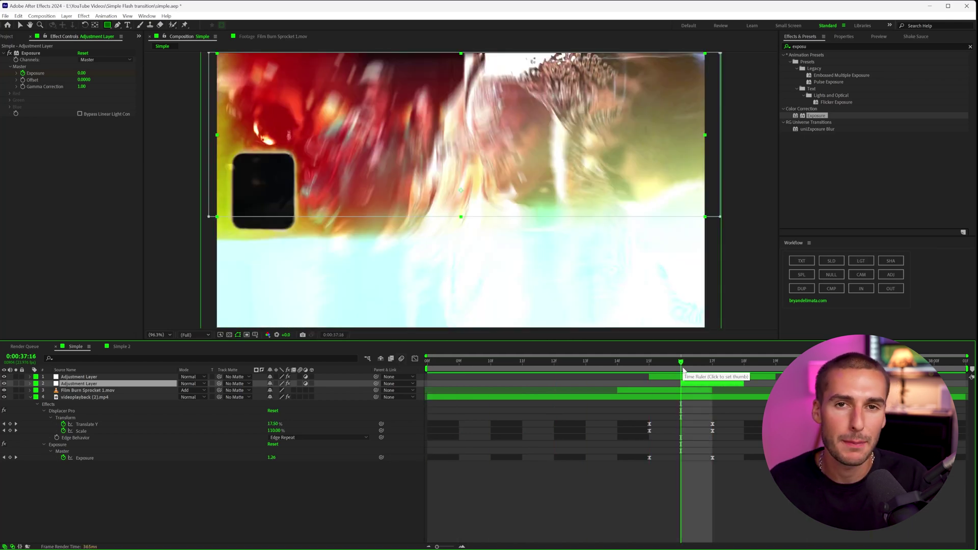